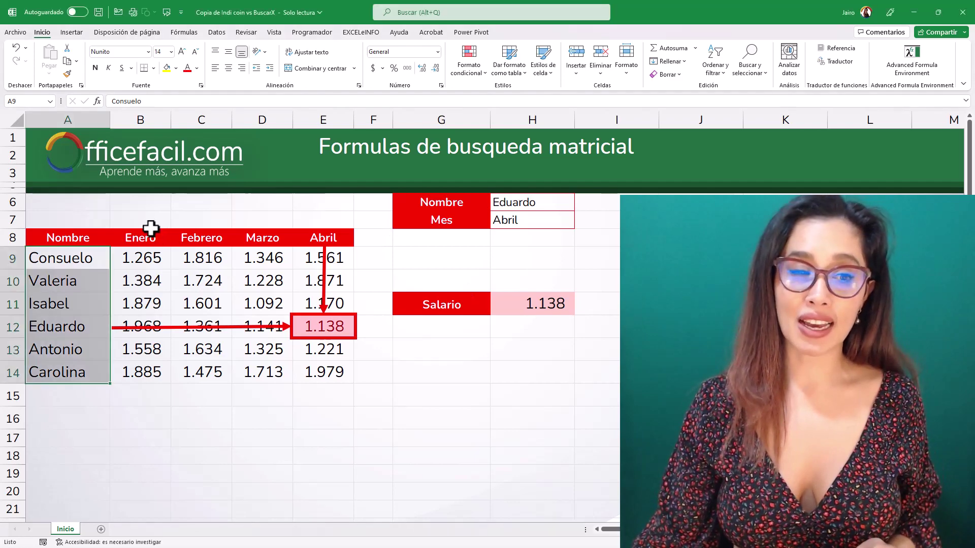
Highlight the month headers Enero to Abril and the list of employee names.
{"action": "left_click_drag", "start_coordinate": [145, 237], "coordinate": [340, 240]}
{"action": "left_click_drag", "start_coordinate": [102, 259], "coordinate": [73, 390]}
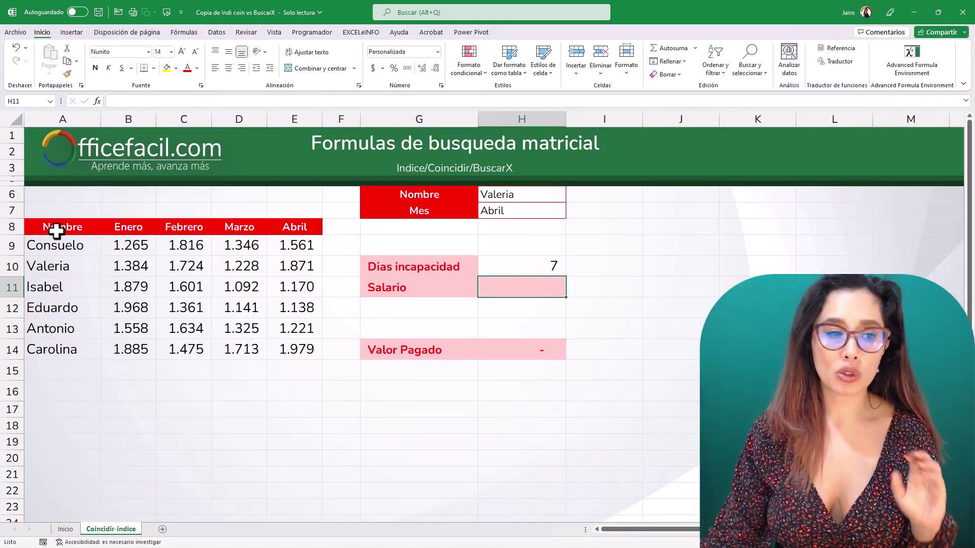
{"action": "left_click_drag", "start_coordinate": [63, 226], "coordinate": [284, 352]}
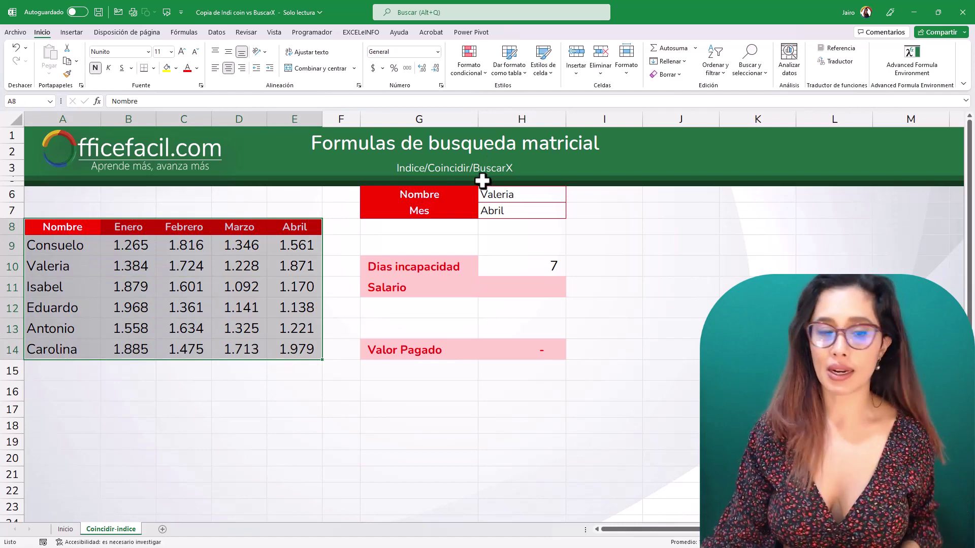
{"action": "left_click", "coordinate": [513, 195]}
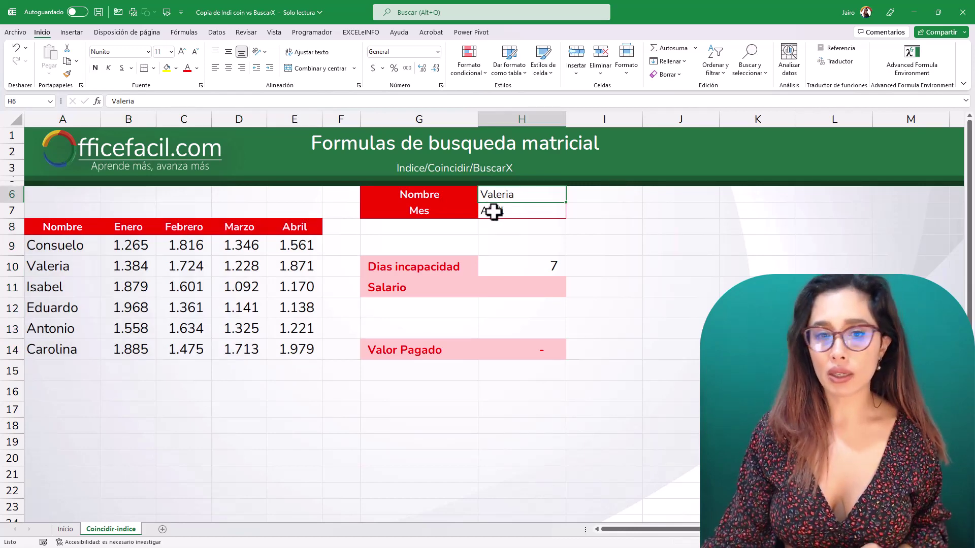
{"action": "left_click", "coordinate": [496, 212]}
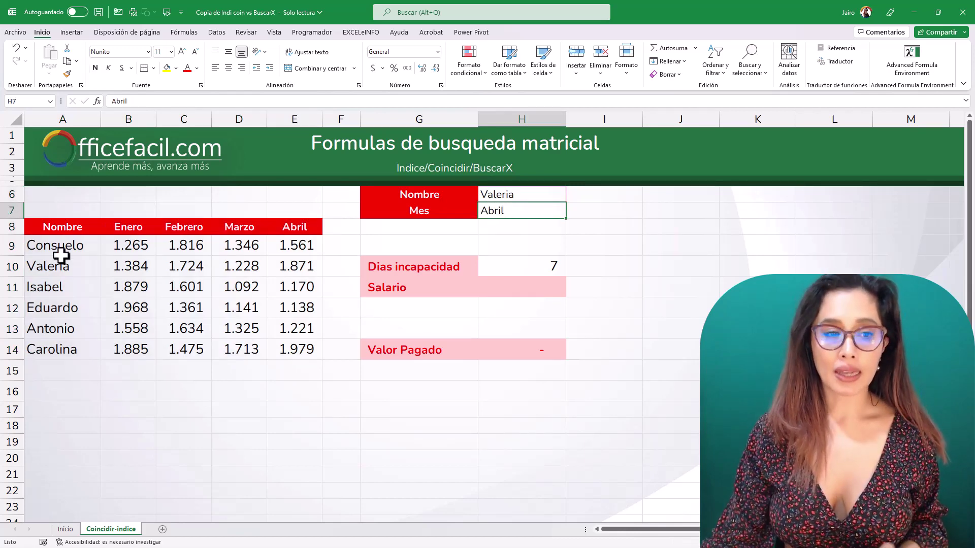
{"action": "left_click_drag", "start_coordinate": [55, 266], "coordinate": [296, 266]}
{"action": "left_click_drag", "start_coordinate": [294, 227], "coordinate": [304, 354]}
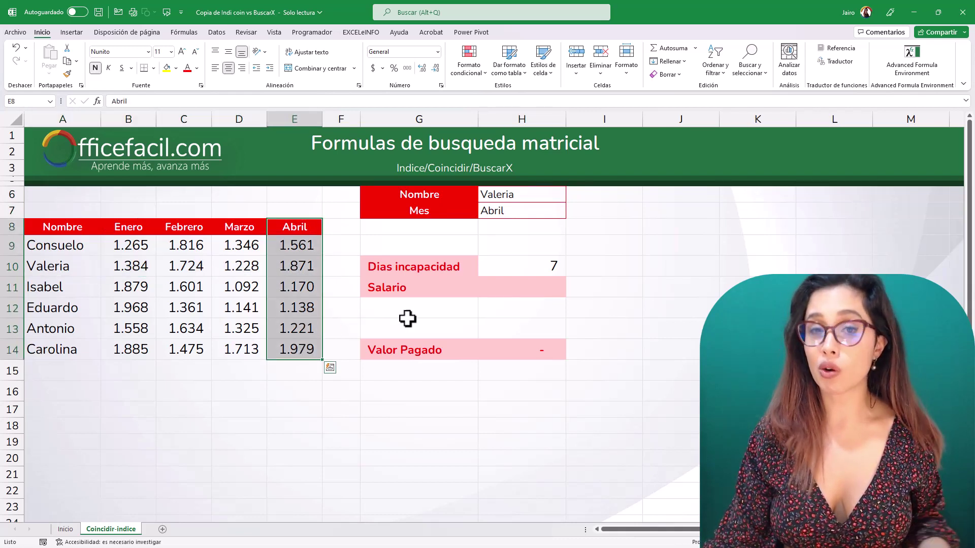
{"action": "left_click", "coordinate": [609, 193]}
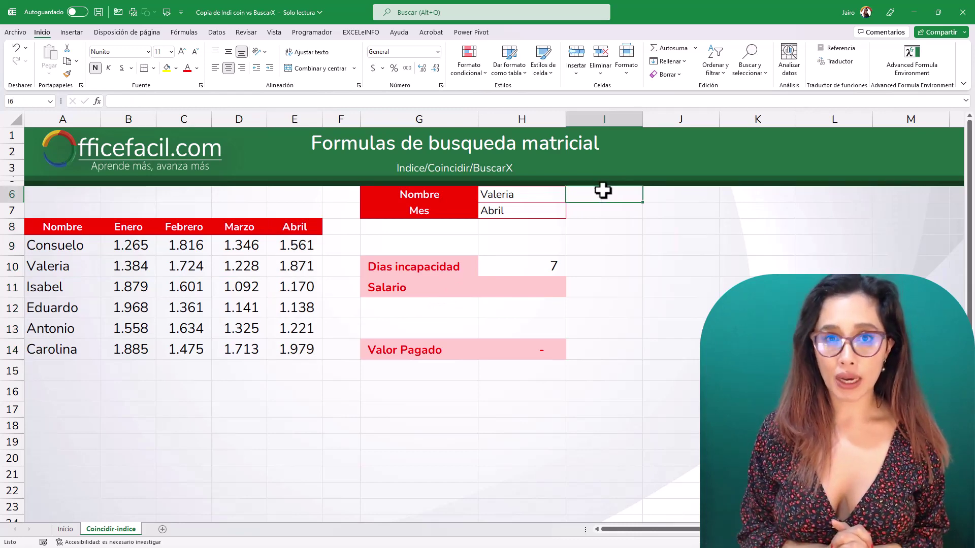
Enter =COINCIDIR(H6;A9:A14;0) in I6, returning 2 as Valeria's position.
{"action": "type", "text": "="}
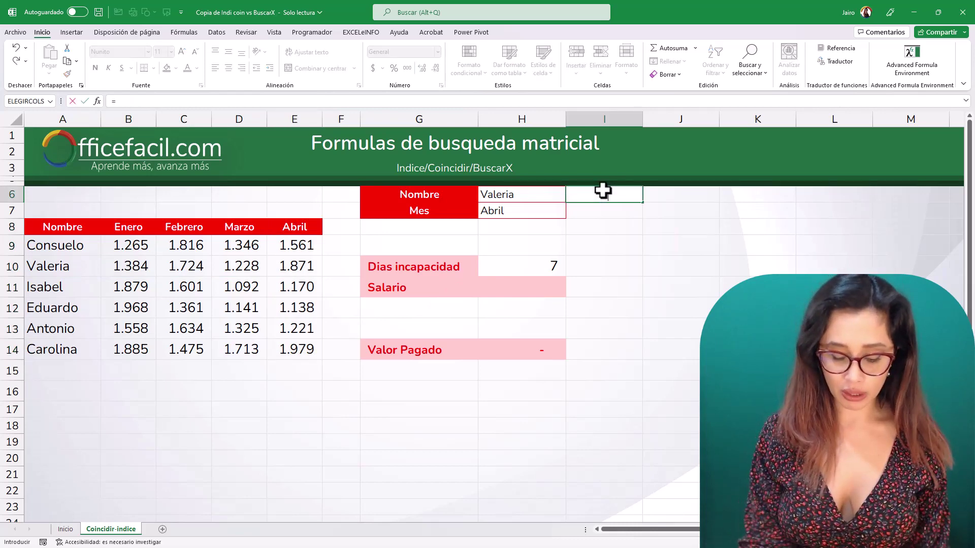
{"action": "type", "text": "co"}
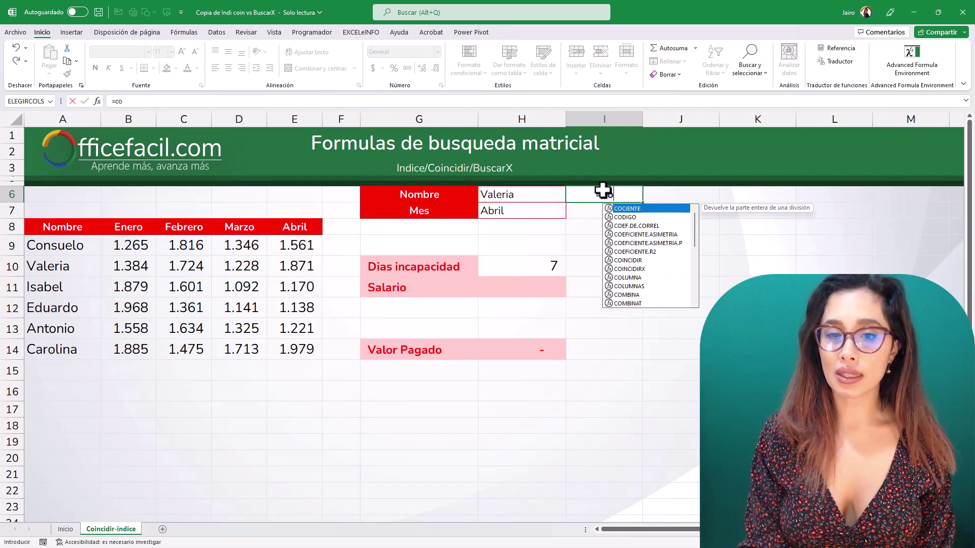
{"action": "type", "text": "in"}
{"action": "key", "text": "Tab"}
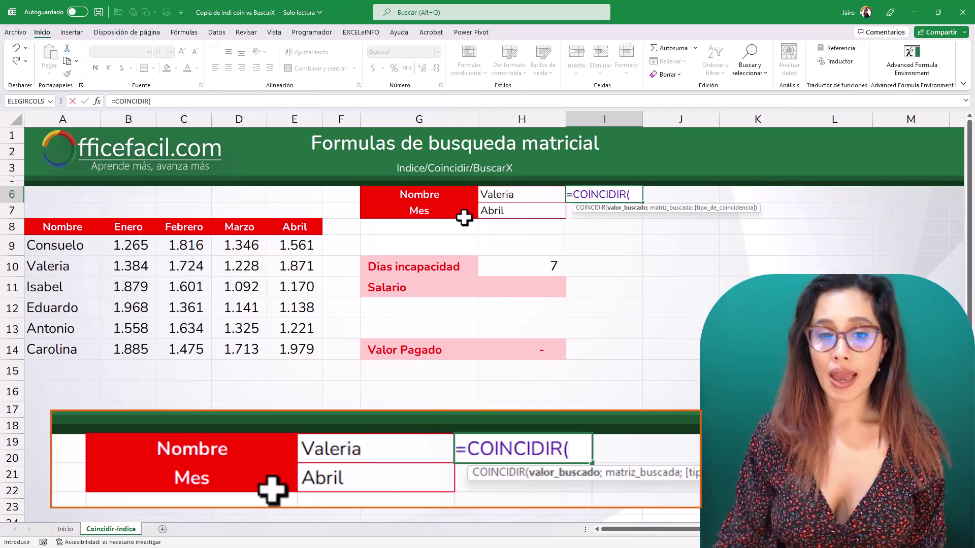
{"action": "left_click", "coordinate": [518, 197]}
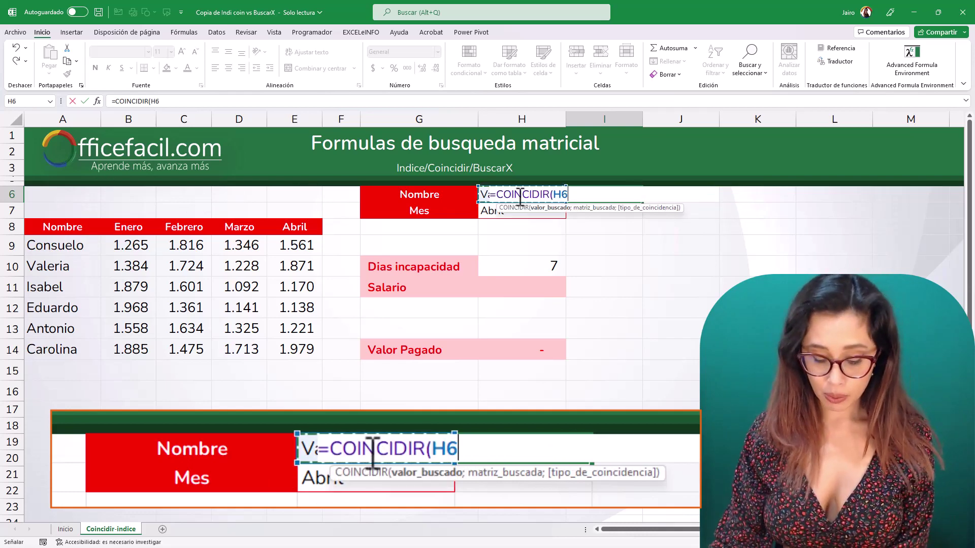
{"action": "type", "text": ";"}
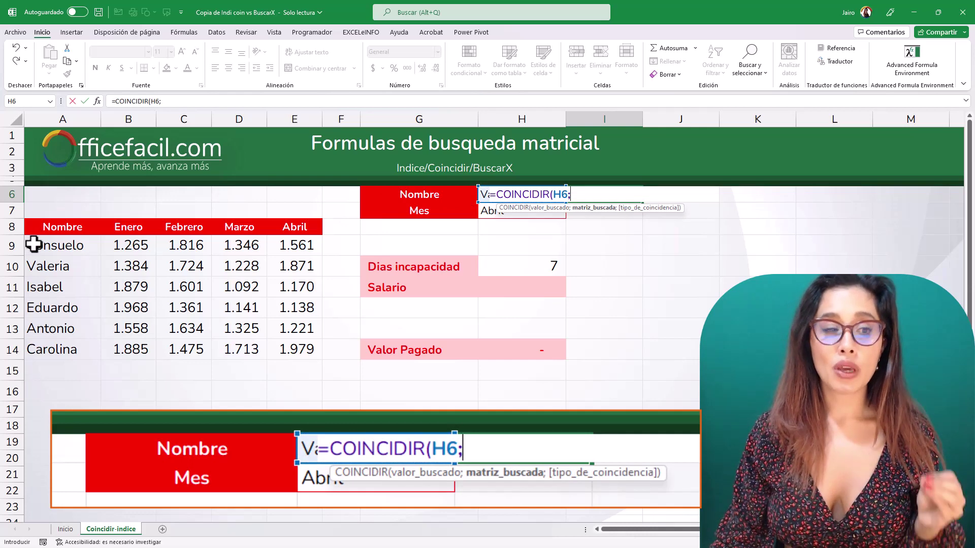
{"action": "left_click_drag", "start_coordinate": [51, 244], "coordinate": [58, 350]}
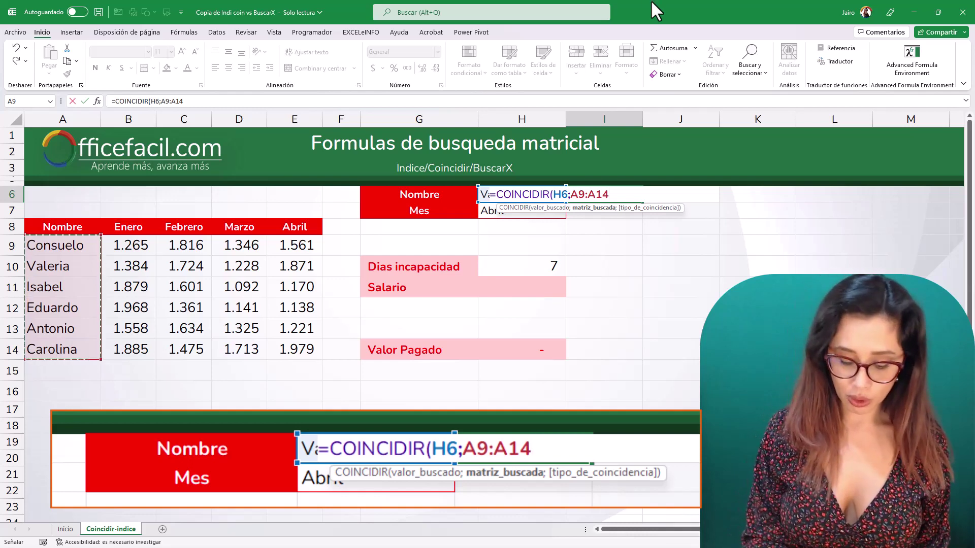
{"action": "type", "text": ";"}
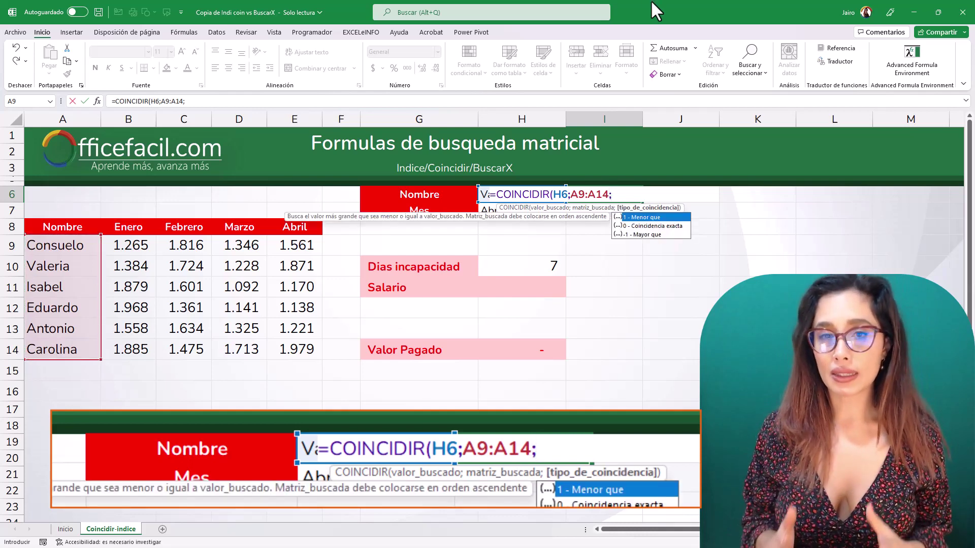
{"action": "type", "text": "0"}
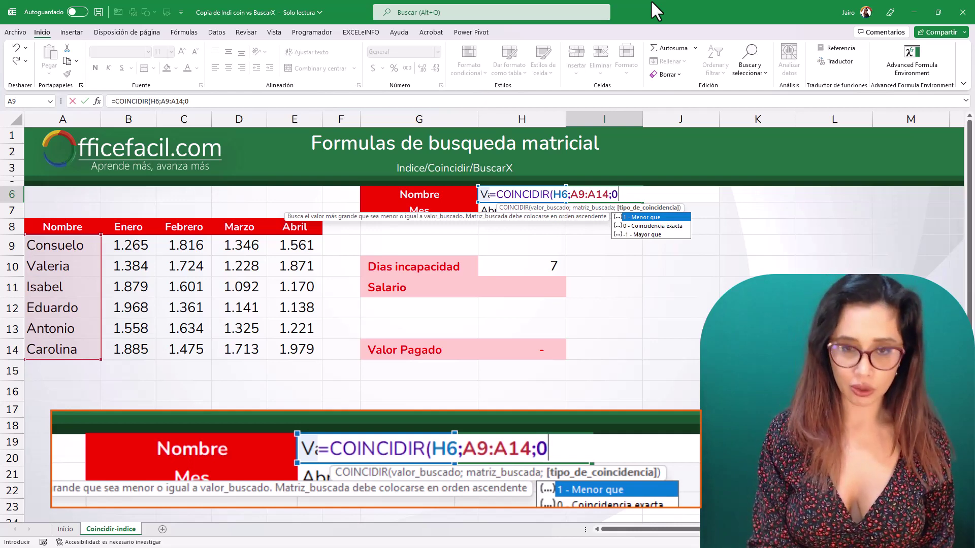
{"action": "type", "text": ")"}
{"action": "key", "text": "Return"}
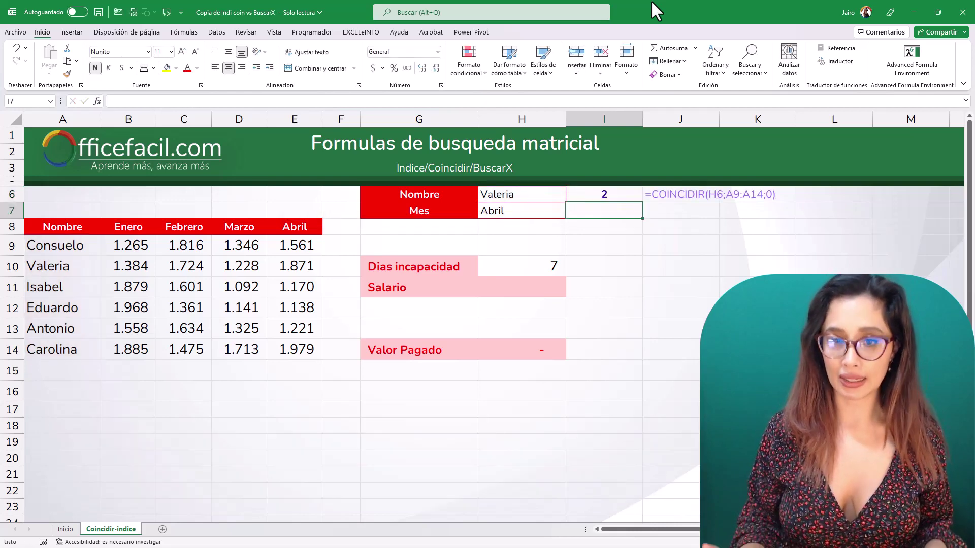
{"action": "left_click", "coordinate": [62, 268]}
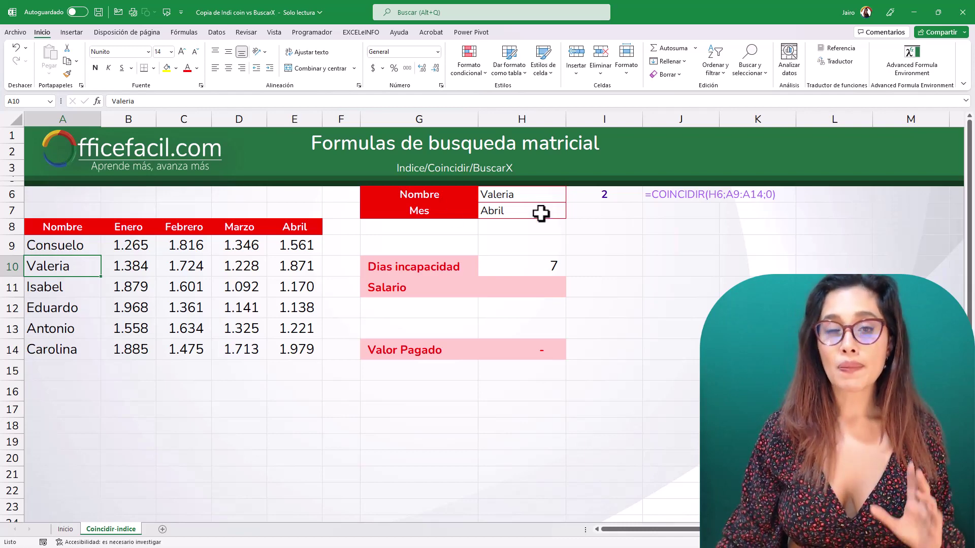
Enter =COINCIDIR(H7;B8:E8;0) in I7, returning 4 as Abril's column position.
{"action": "left_click", "coordinate": [602, 213]}
{"action": "type", "text": "="}
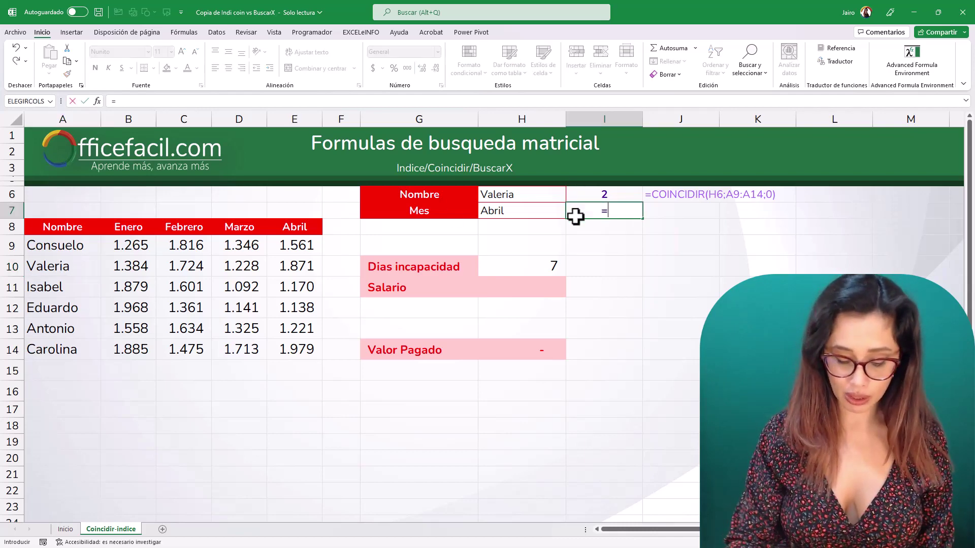
{"action": "type", "text": "coin"}
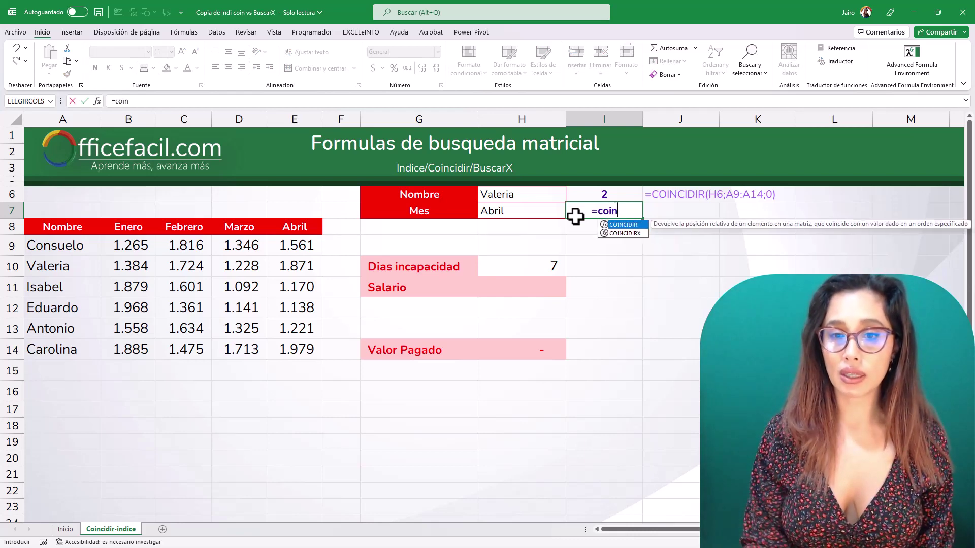
{"action": "key", "text": "Tab"}
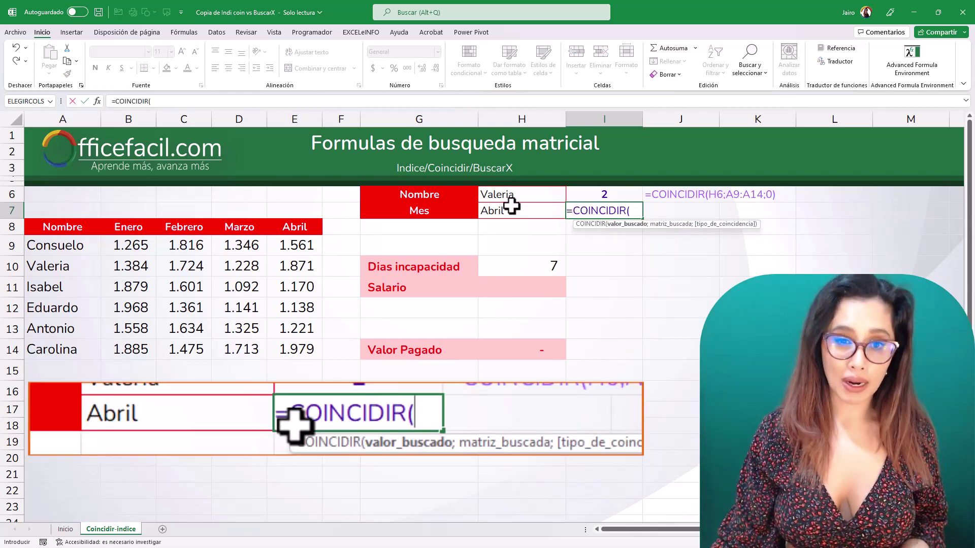
{"action": "left_click", "coordinate": [512, 208]}
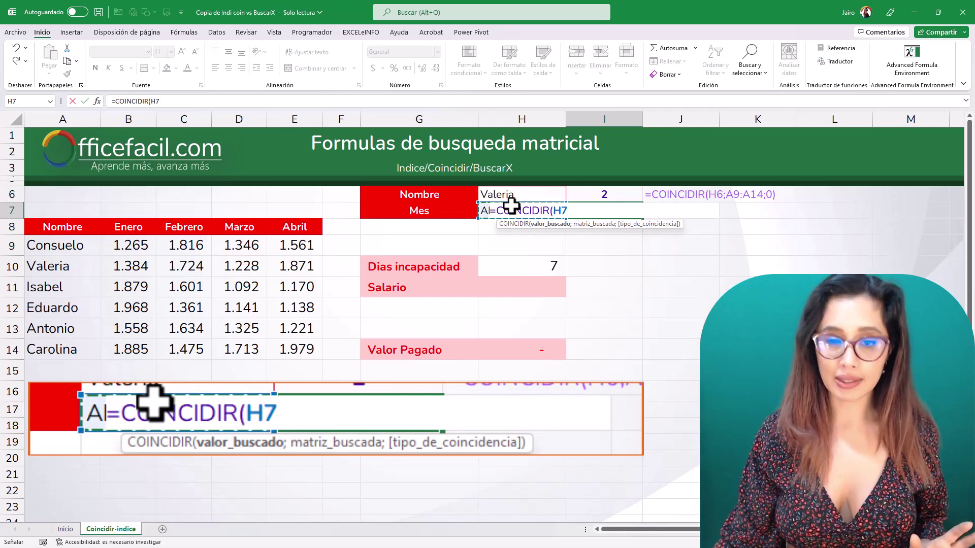
{"action": "type", "text": ";"}
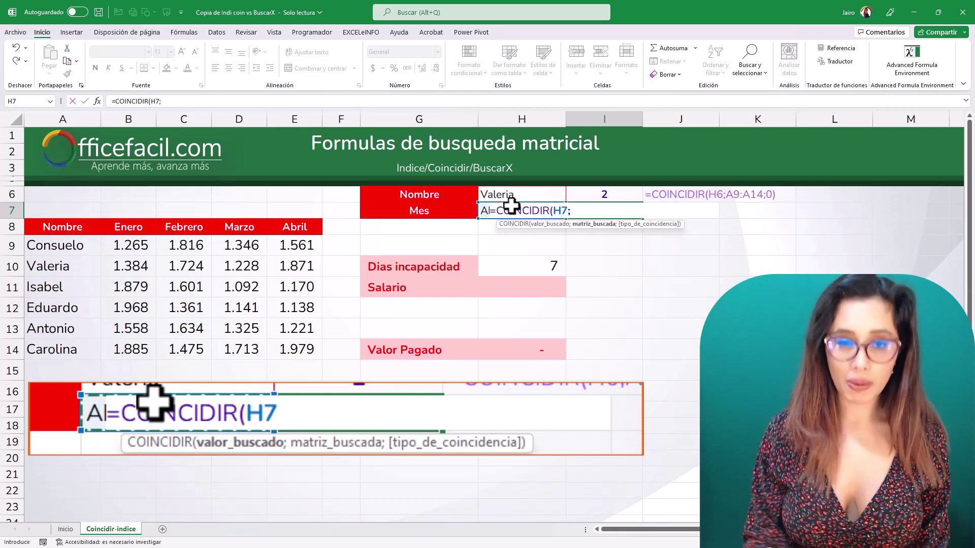
{"action": "left_click_drag", "start_coordinate": [124, 226], "coordinate": [296, 228]}
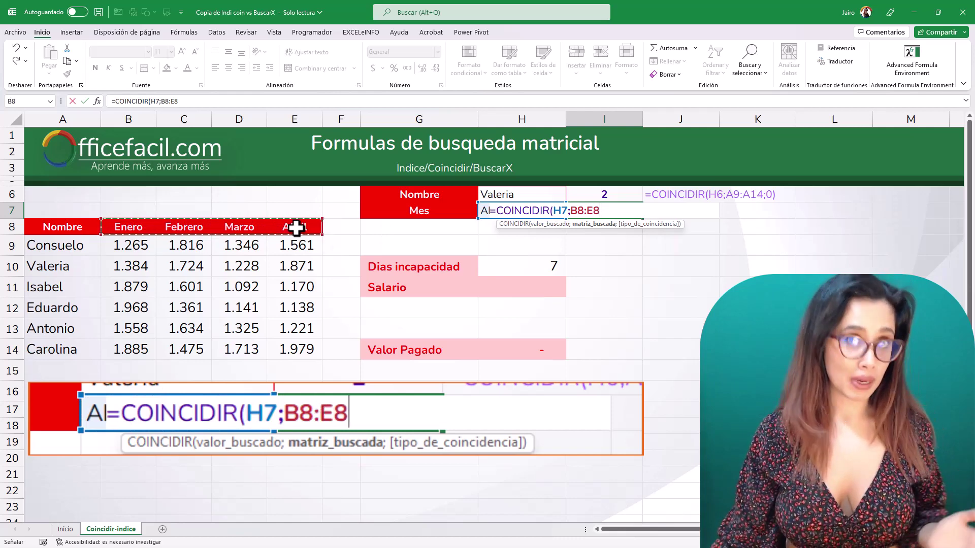
{"action": "type", "text": ";0"}
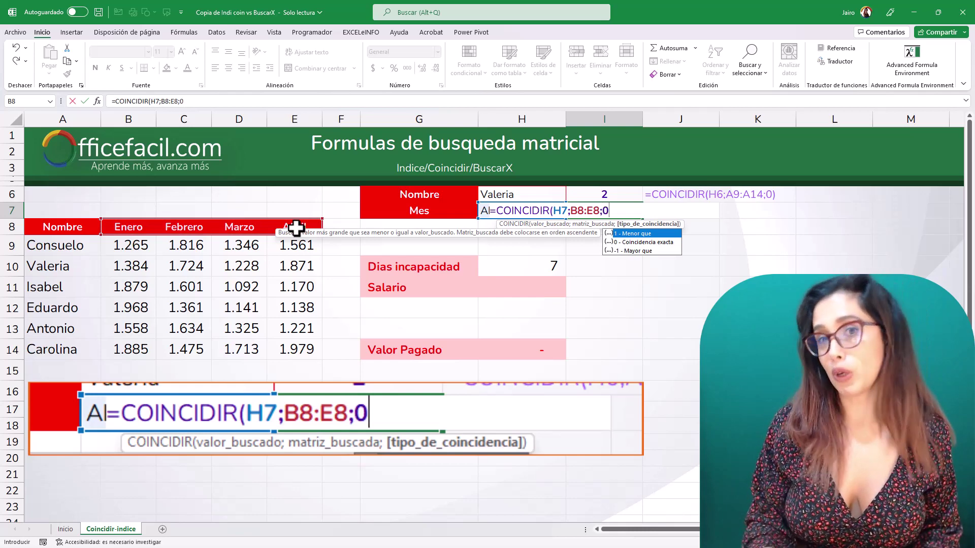
{"action": "type", "text": ")"}
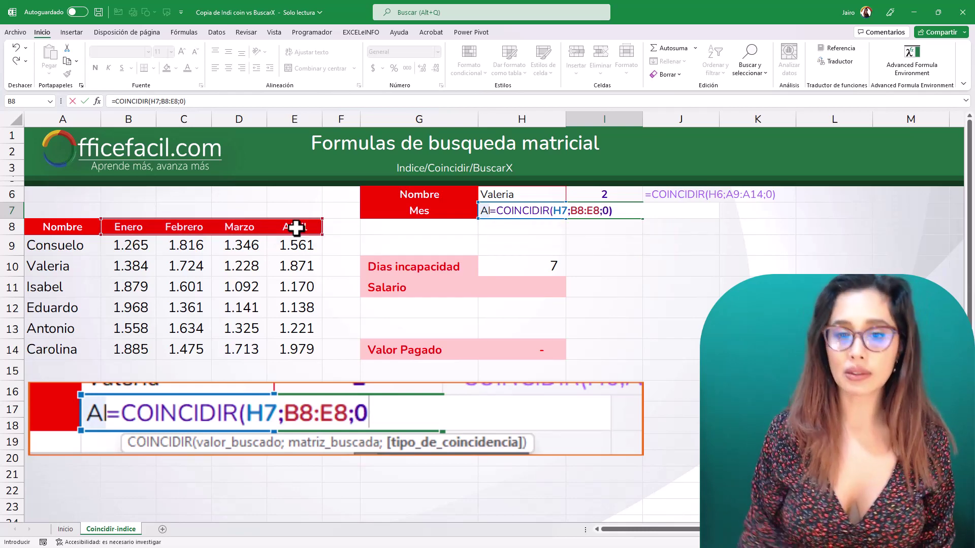
{"action": "key", "text": "Return"}
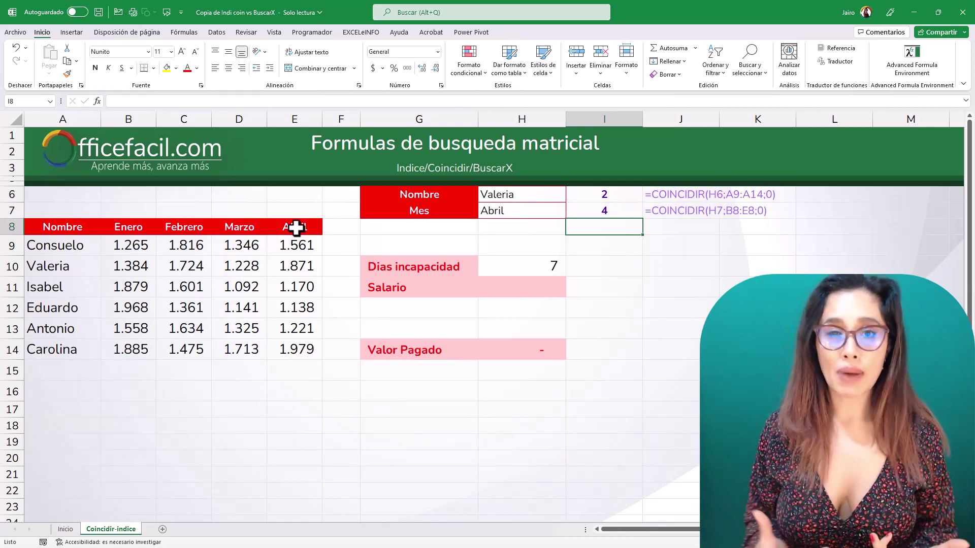
{"action": "left_click", "coordinate": [83, 265]}
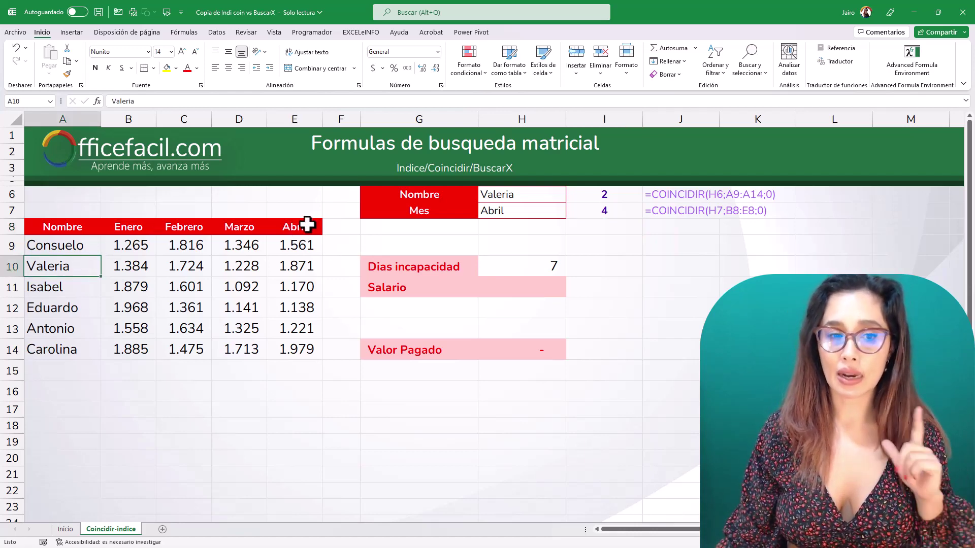
{"action": "left_click", "coordinate": [307, 225]}
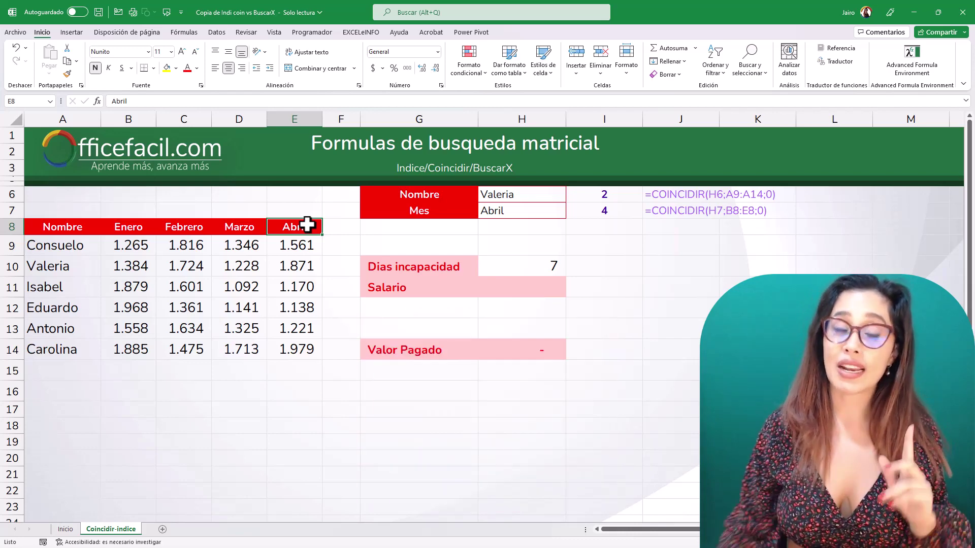
{"action": "left_click", "coordinate": [542, 290]}
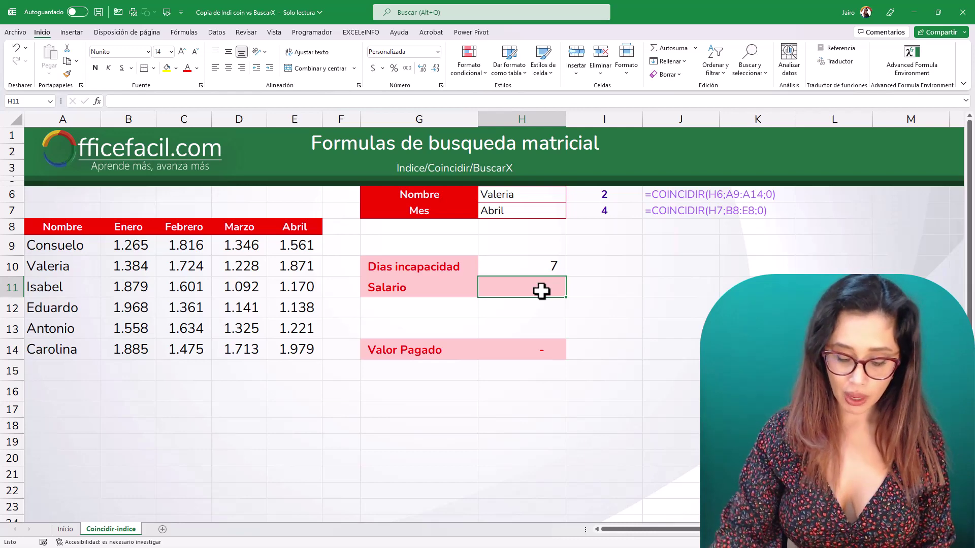
Enter =INDICE(B9:E14;I6;I7) in H11 so Salario returns 1.871.
{"action": "type", "text": "=in"}
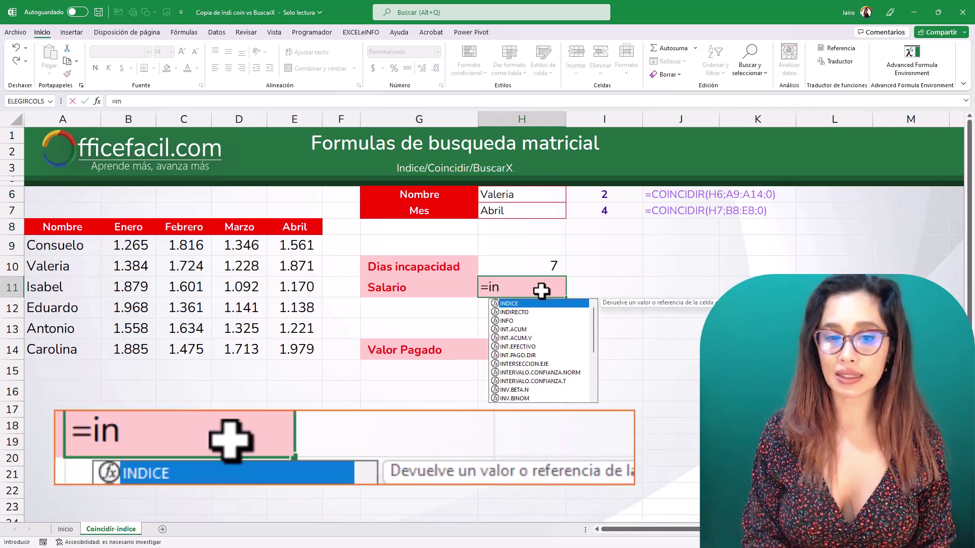
{"action": "key", "text": "Tab"}
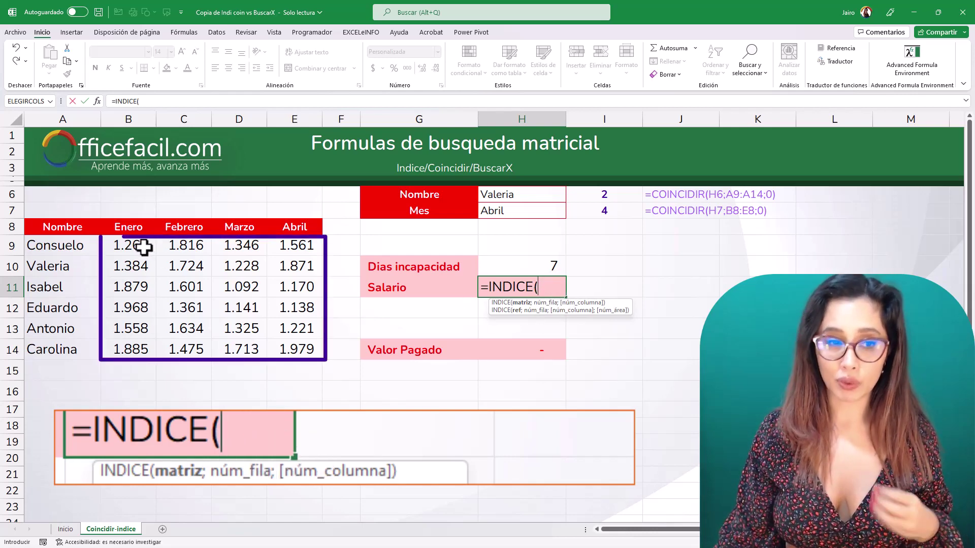
{"action": "left_click_drag", "start_coordinate": [145, 247], "coordinate": [284, 348]}
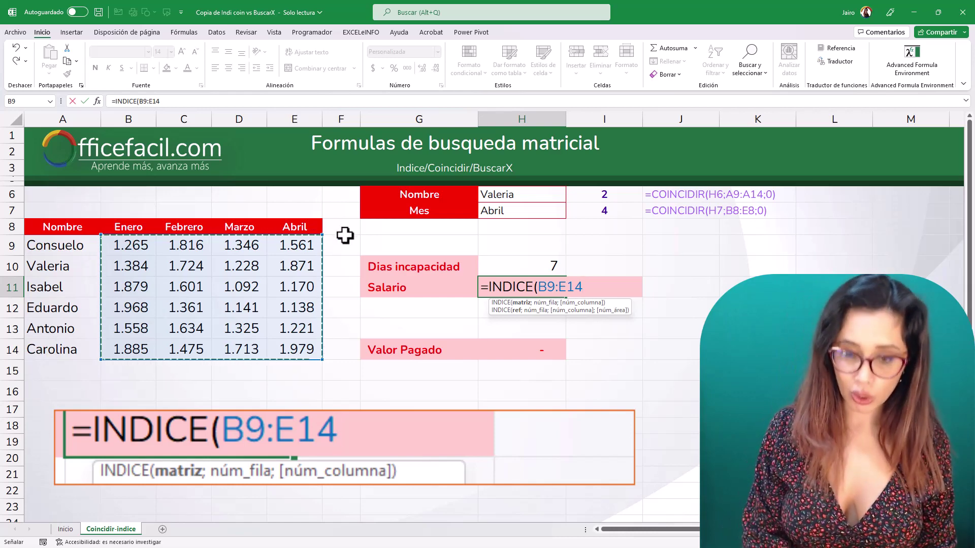
{"action": "type", "text": ";"}
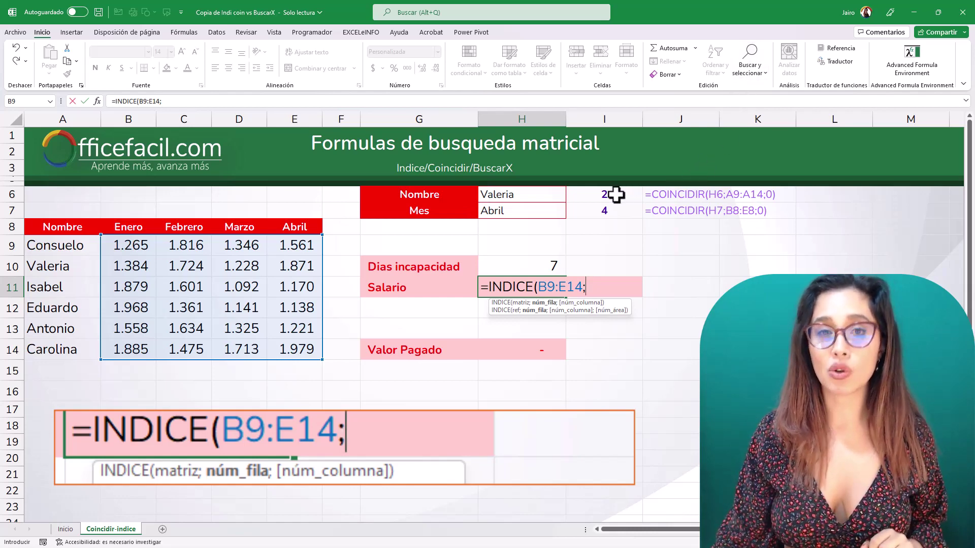
{"action": "left_click", "coordinate": [615, 196]}
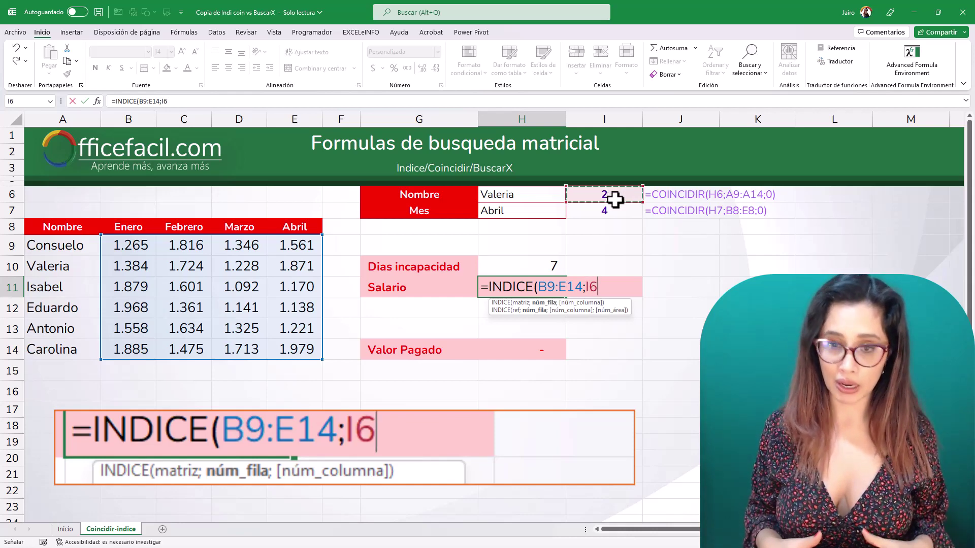
{"action": "type", "text": ";"}
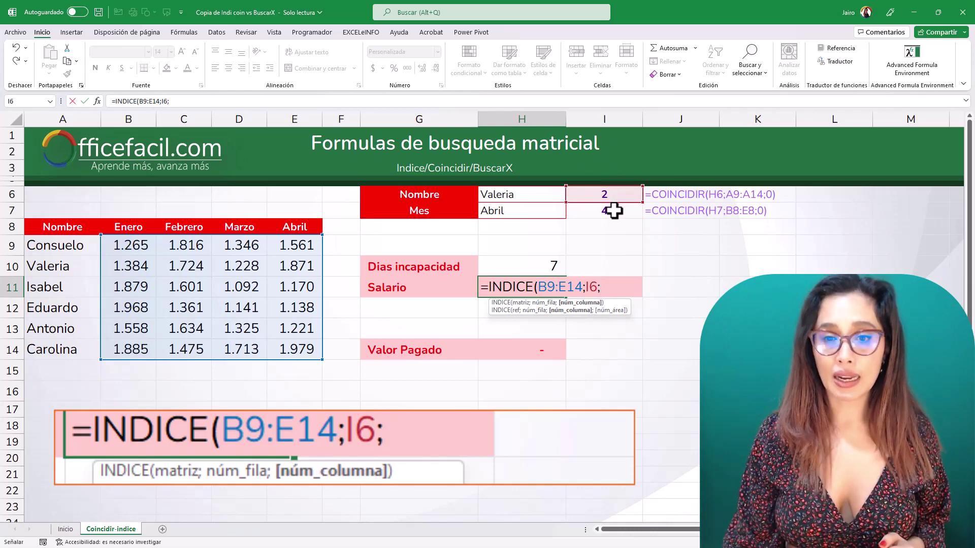
{"action": "left_click", "coordinate": [614, 210]}
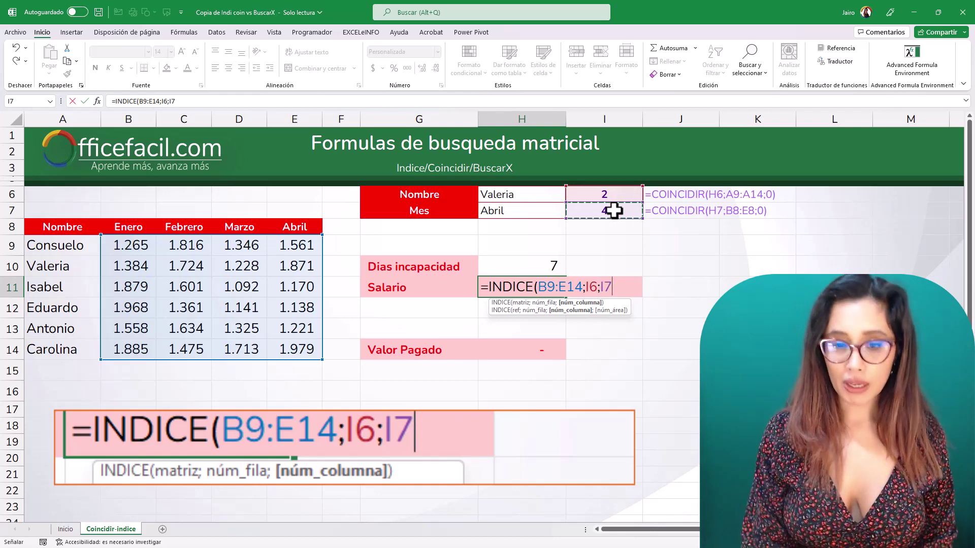
{"action": "type", "text": ")"}
{"action": "key", "text": "Return"}
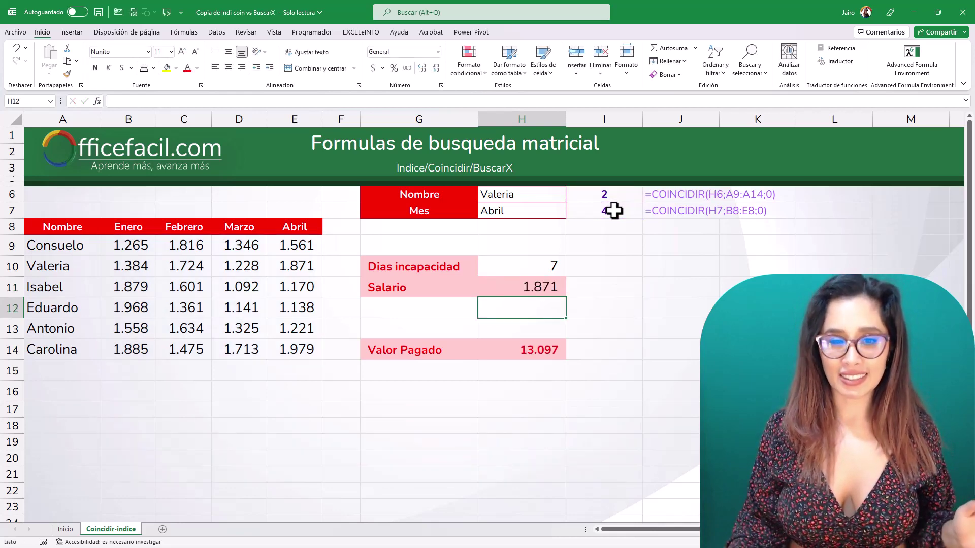
Check the Salario formula against the April salary, then review the name and month in H6 and H7.
{"action": "left_click", "coordinate": [537, 285]}
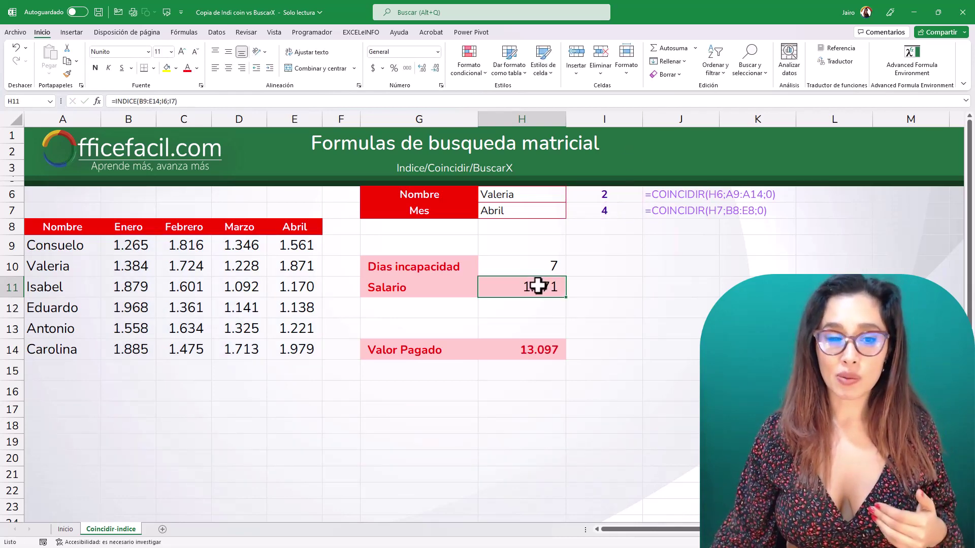
{"action": "left_click", "coordinate": [305, 271]}
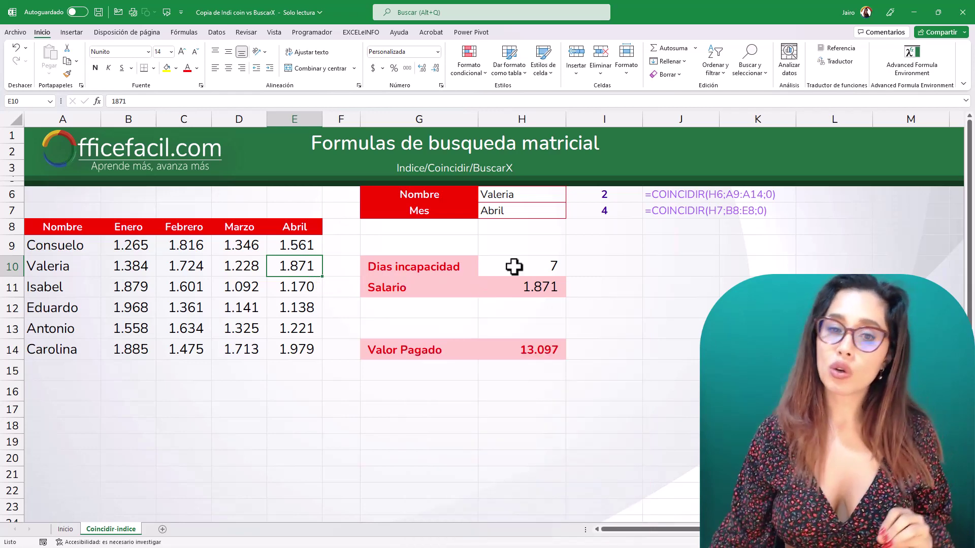
{"action": "left_click", "coordinate": [501, 194]}
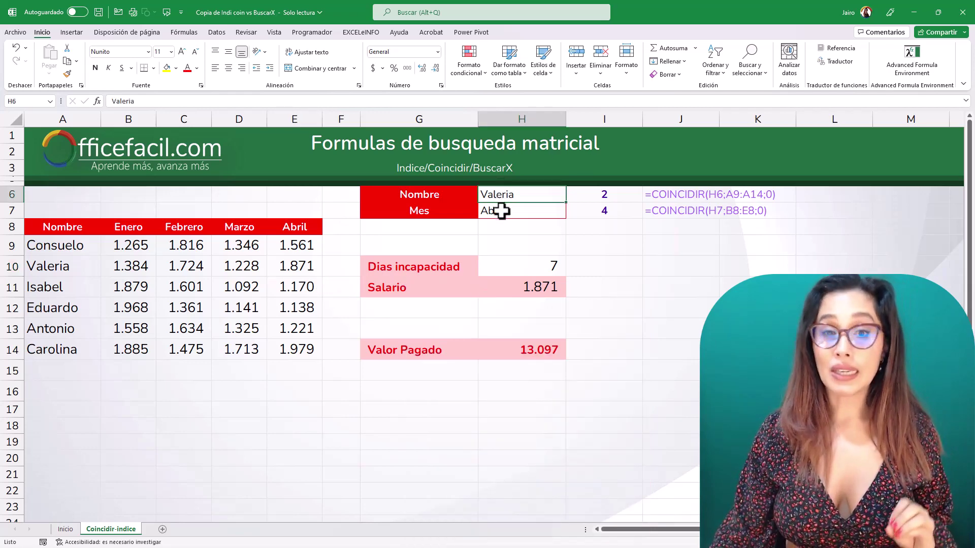
{"action": "left_click", "coordinate": [502, 210]}
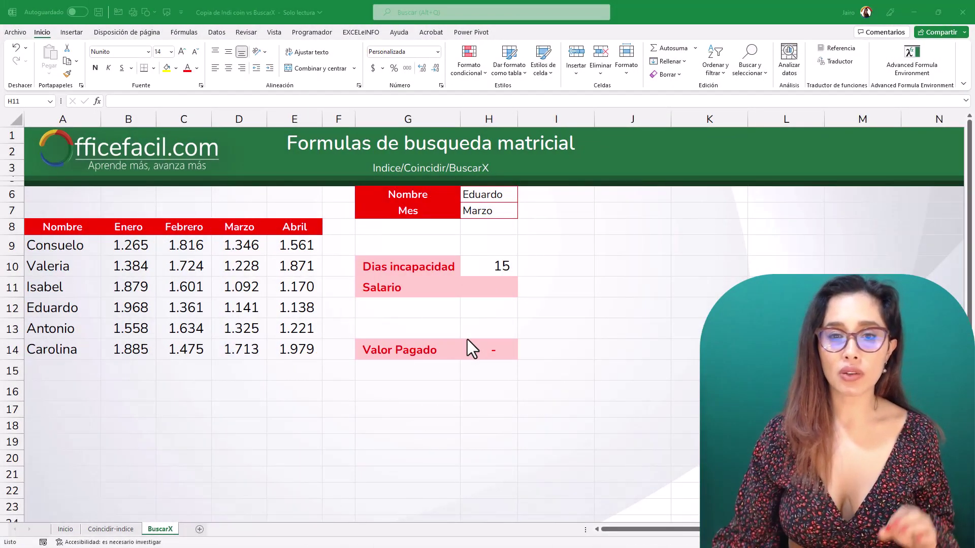
In Salario, start =BUSCARX(H6;A9:A14; to look up the name in A9:A14.
{"action": "left_click", "coordinate": [501, 287]}
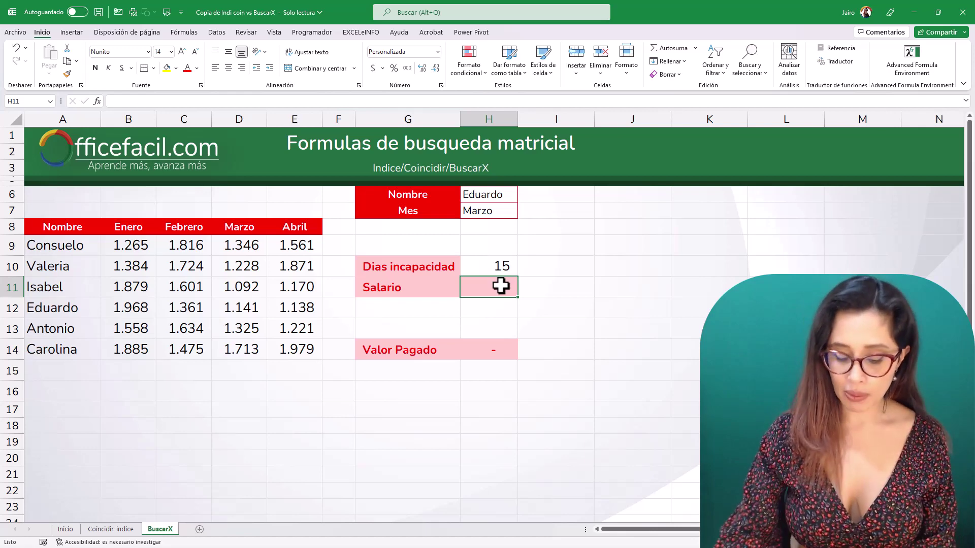
{"action": "type", "text": "=bu"}
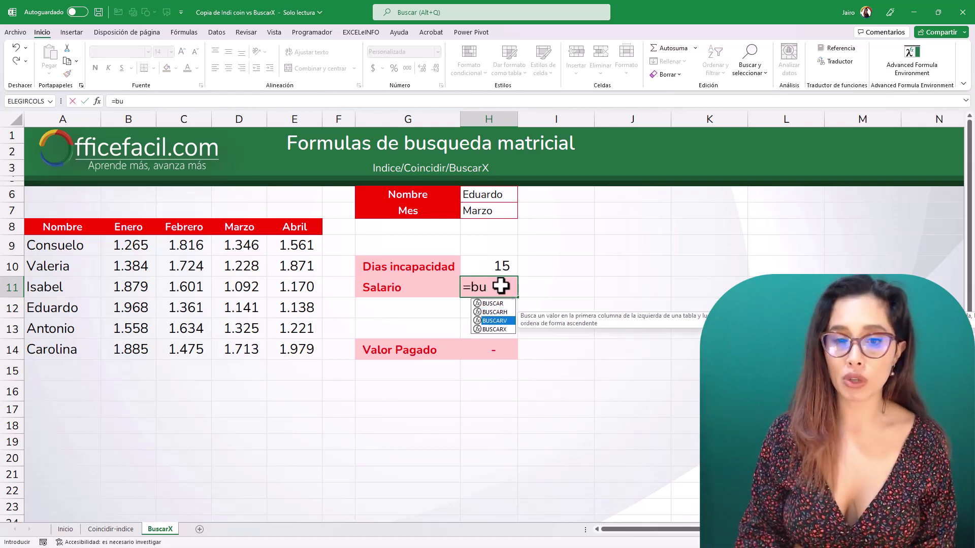
{"action": "key", "text": "Down"}
{"action": "key", "text": "Tab"}
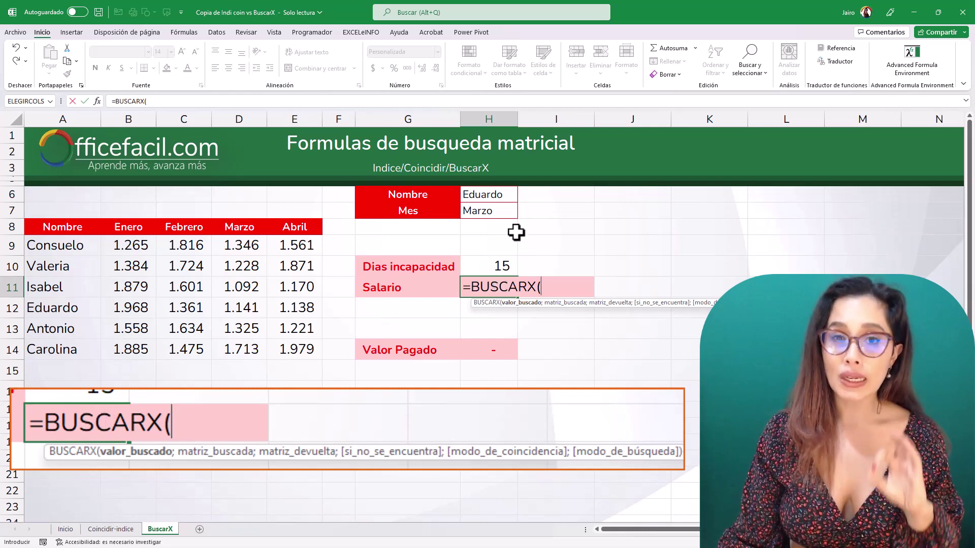
{"action": "left_click", "coordinate": [488, 196]}
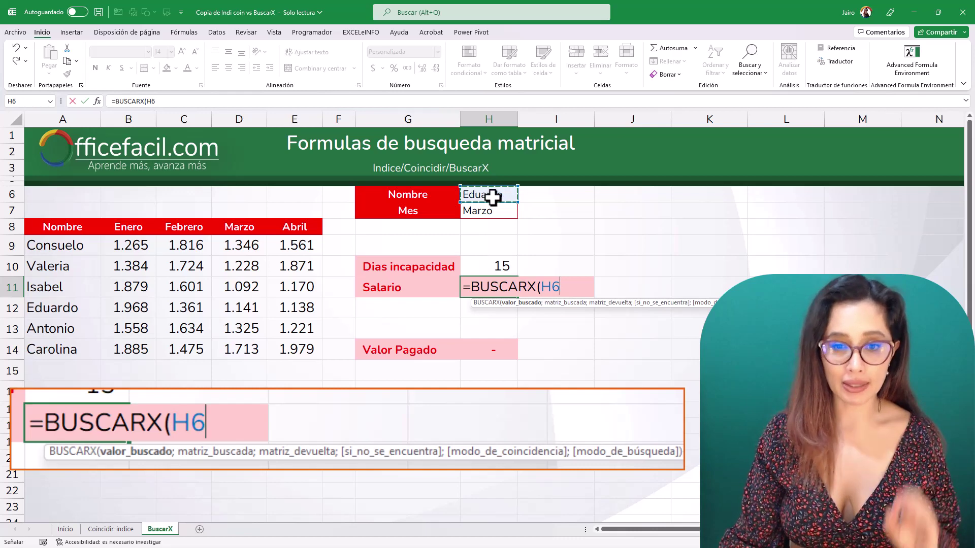
{"action": "type", "text": ";"}
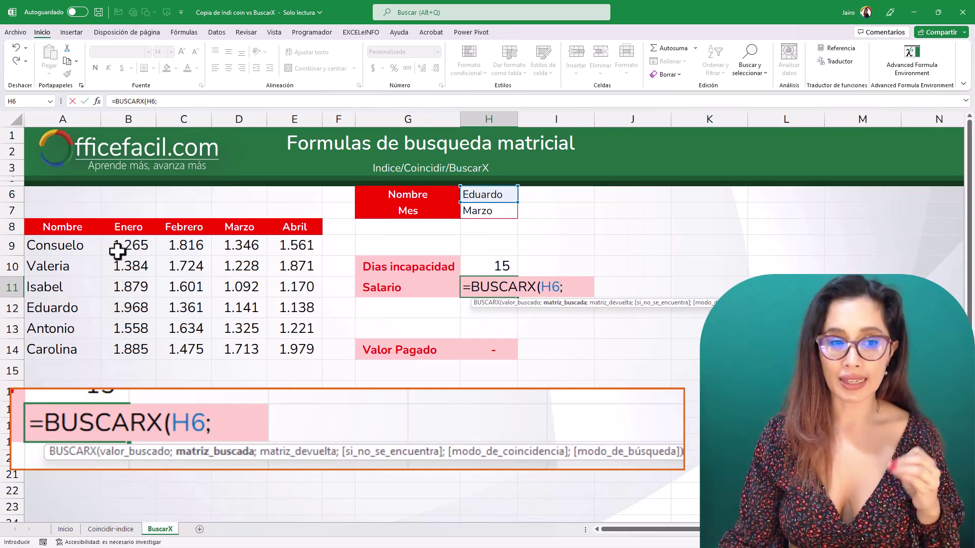
{"action": "left_click_drag", "start_coordinate": [80, 245], "coordinate": [83, 347]}
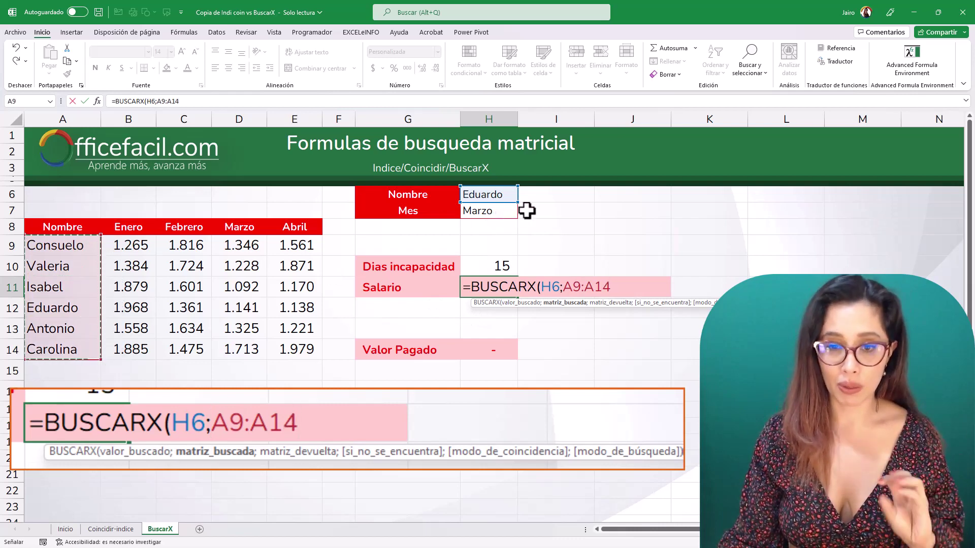
{"action": "type", "text": ";"}
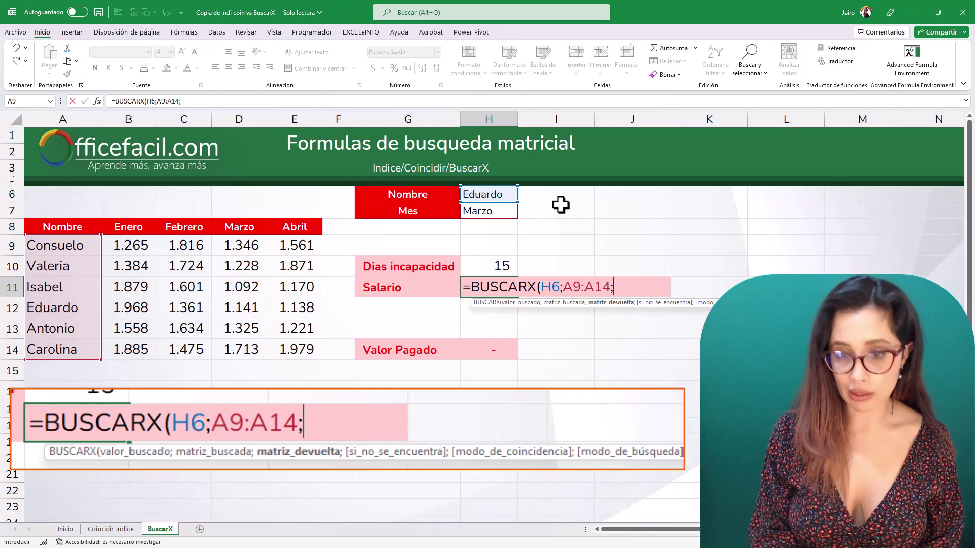
Nest BUSCARX(H7;B8:E8;B9:E14) for the month and enter the formula, returning 1.141.
{"action": "type", "text": "busc"}
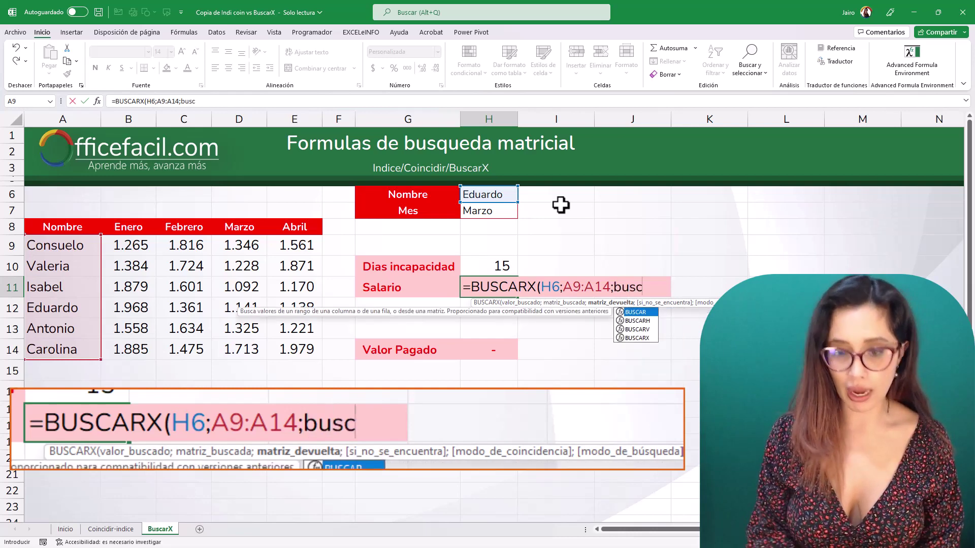
{"action": "key", "text": "Down"}
{"action": "key", "text": "Down"}
{"action": "key", "text": "Down"}
{"action": "key", "text": "Tab"}
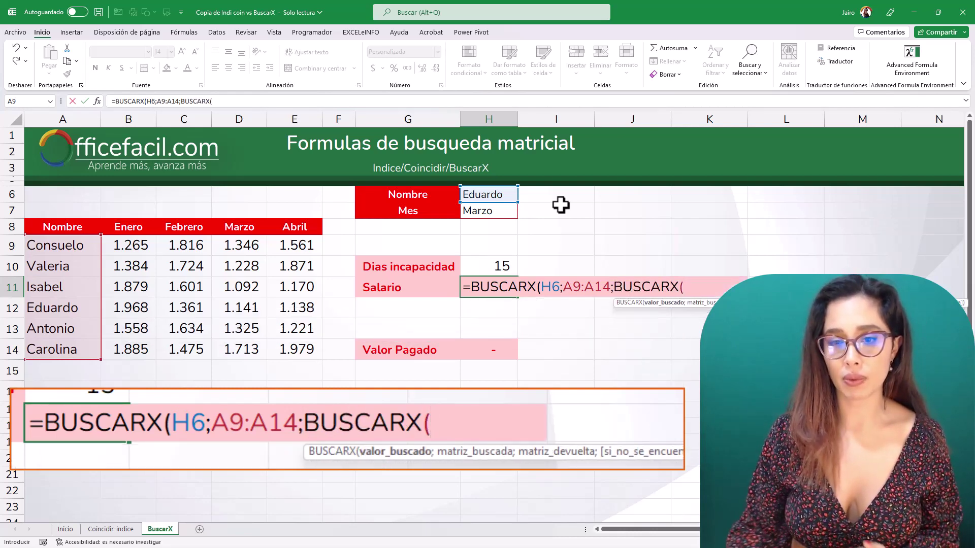
{"action": "left_click", "coordinate": [501, 213]}
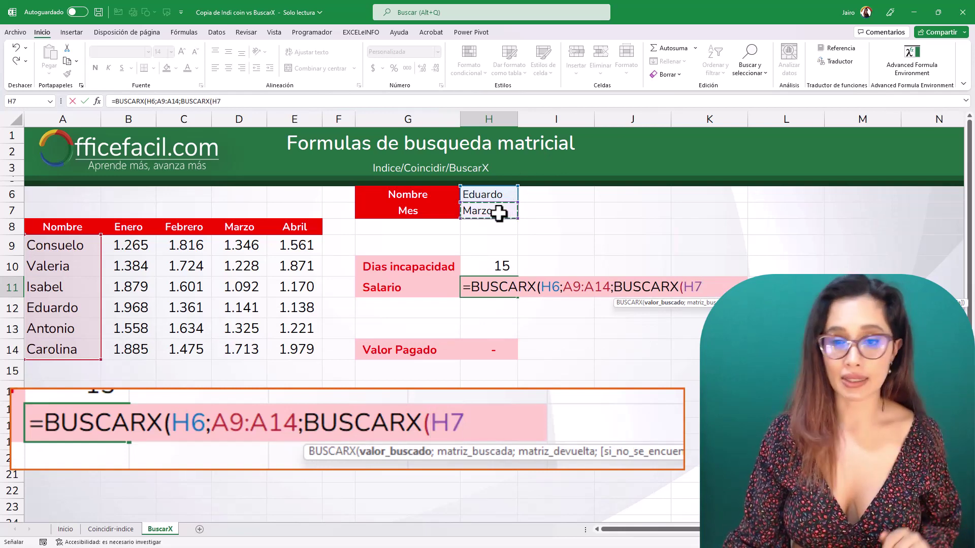
{"action": "type", "text": ";"}
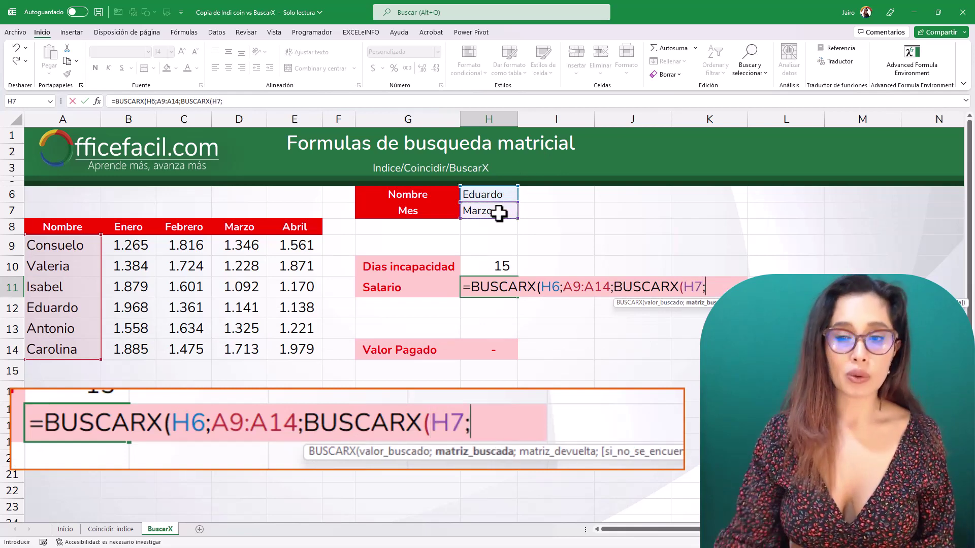
{"action": "left_click_drag", "start_coordinate": [123, 227], "coordinate": [300, 227]}
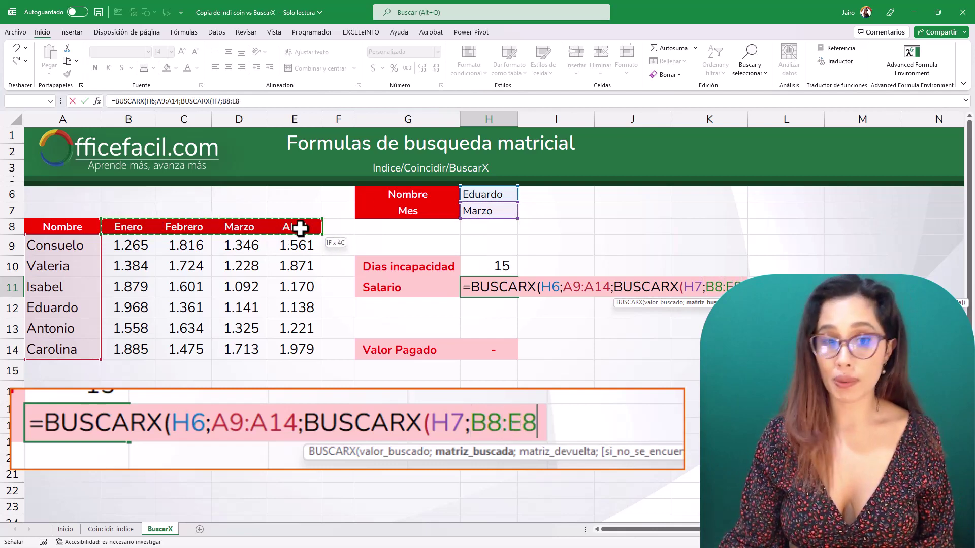
{"action": "type", "text": ";"}
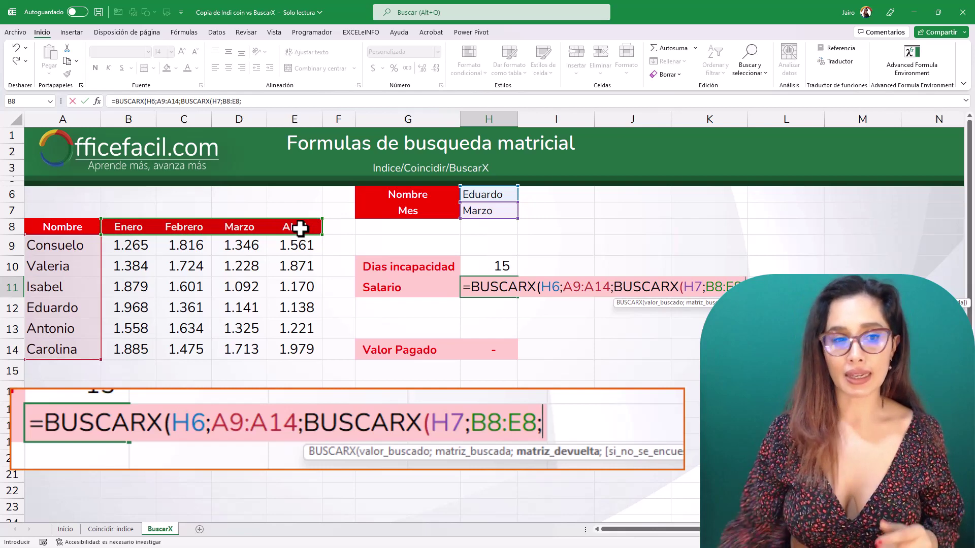
{"action": "mouse_move", "coordinate": [133, 244]}
{"action": "left_mouse_down"}
{"action": "mouse_move", "coordinate": [233, 275]}
{"action": "mouse_move", "coordinate": [286, 345]}
{"action": "left_mouse_up"}
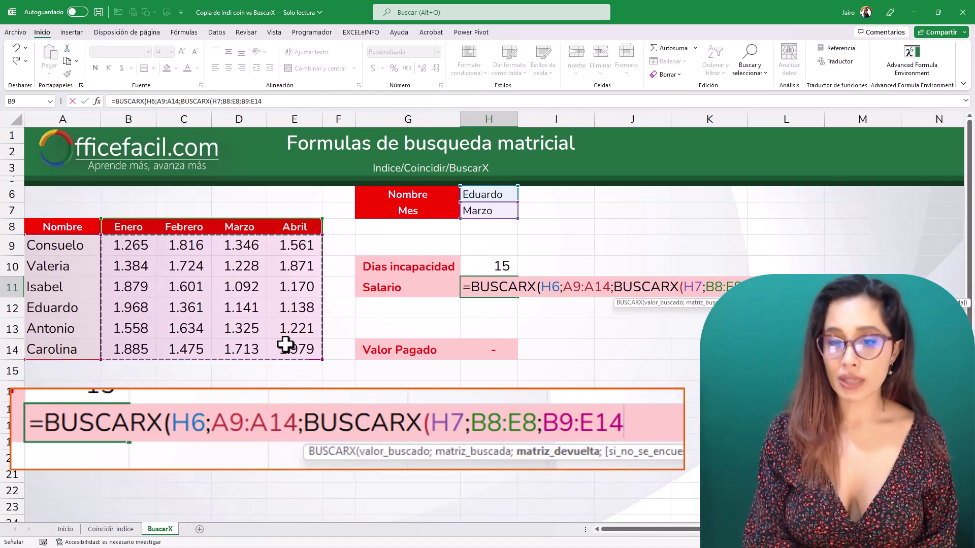
{"action": "type", "text": ")"}
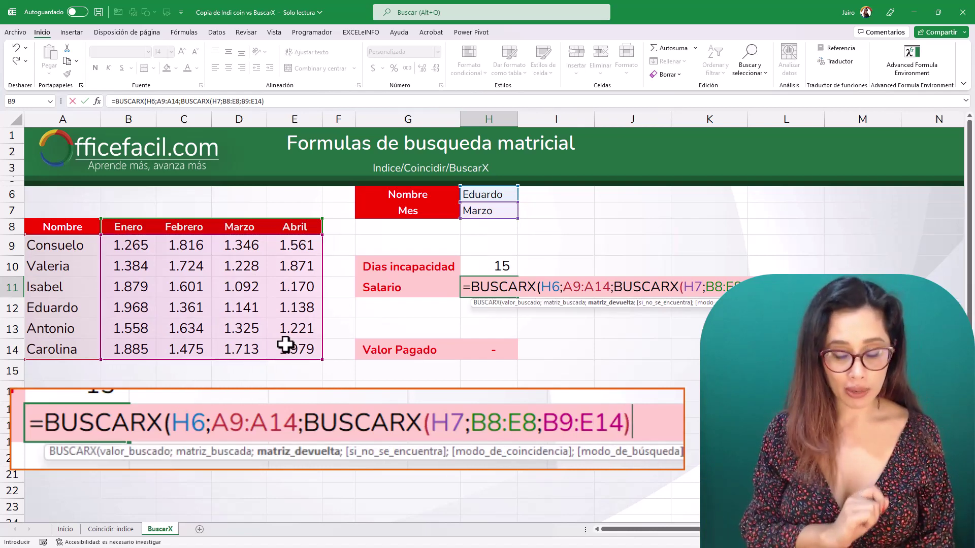
{"action": "type", "text": ")"}
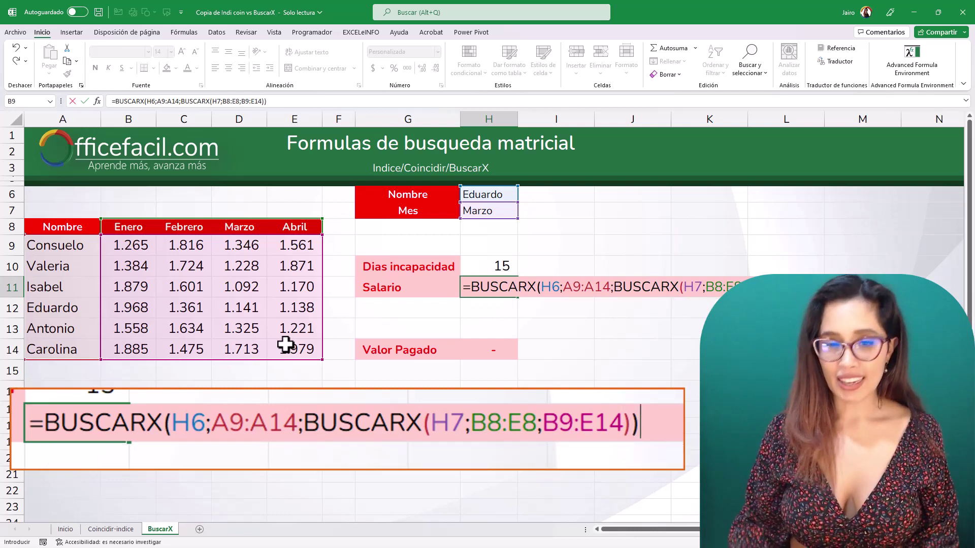
{"action": "key", "text": "Return"}
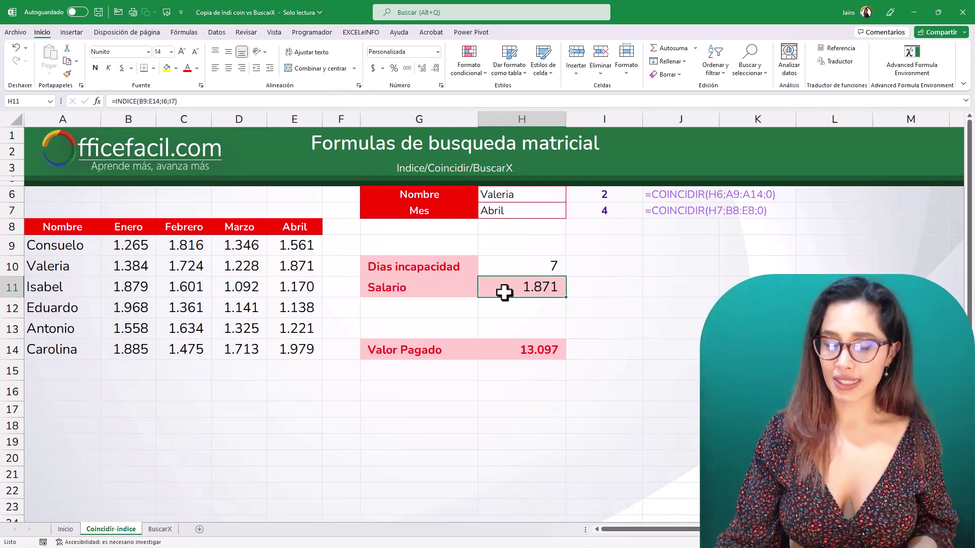
Highlight B9:E14 salaries equal to $H$11 with light red fill and dark red text.
{"action": "left_click_drag", "start_coordinate": [127, 245], "coordinate": [289, 347]}
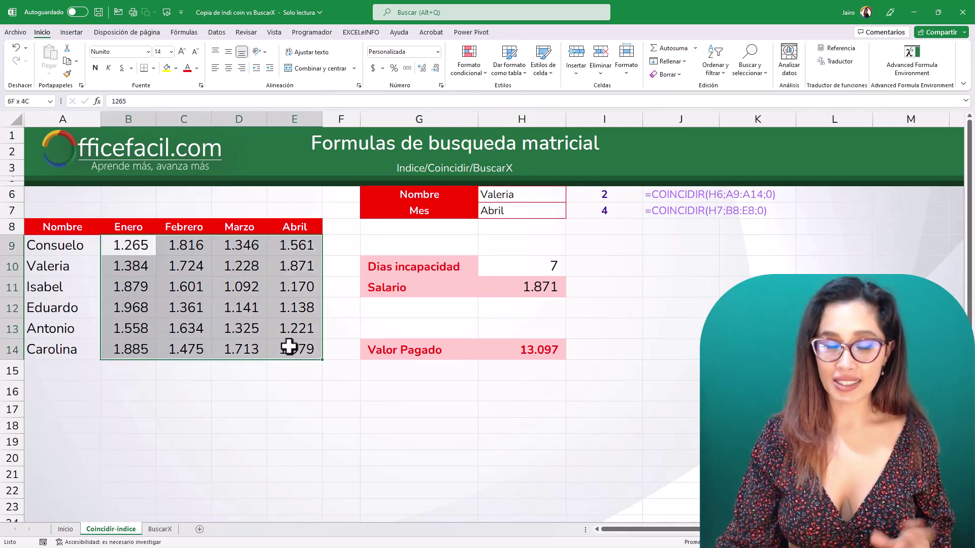
{"action": "left_click", "coordinate": [533, 291]}
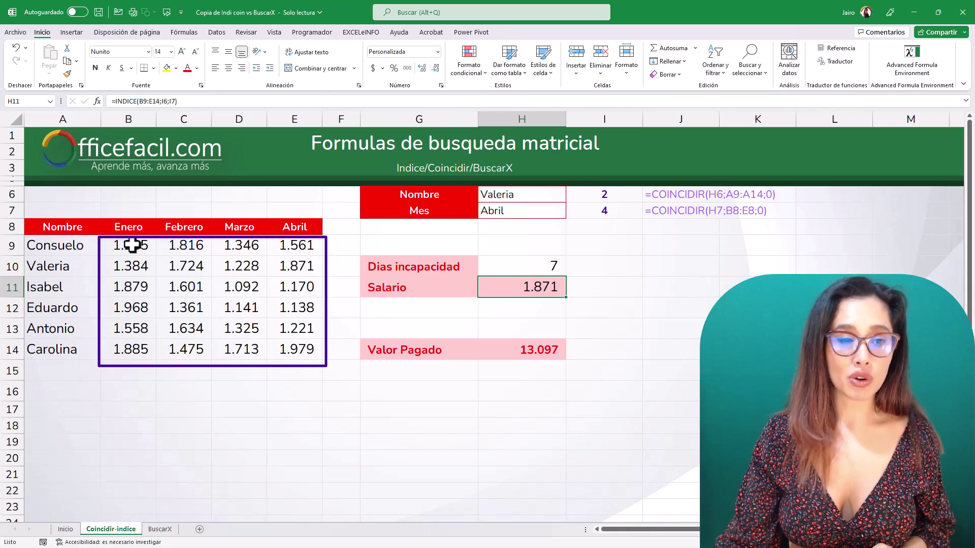
{"action": "mouse_move", "coordinate": [133, 245]}
{"action": "left_mouse_down"}
{"action": "mouse_move", "coordinate": [189, 246]}
{"action": "mouse_move", "coordinate": [290, 269]}
{"action": "mouse_move", "coordinate": [298, 343]}
{"action": "left_mouse_up"}
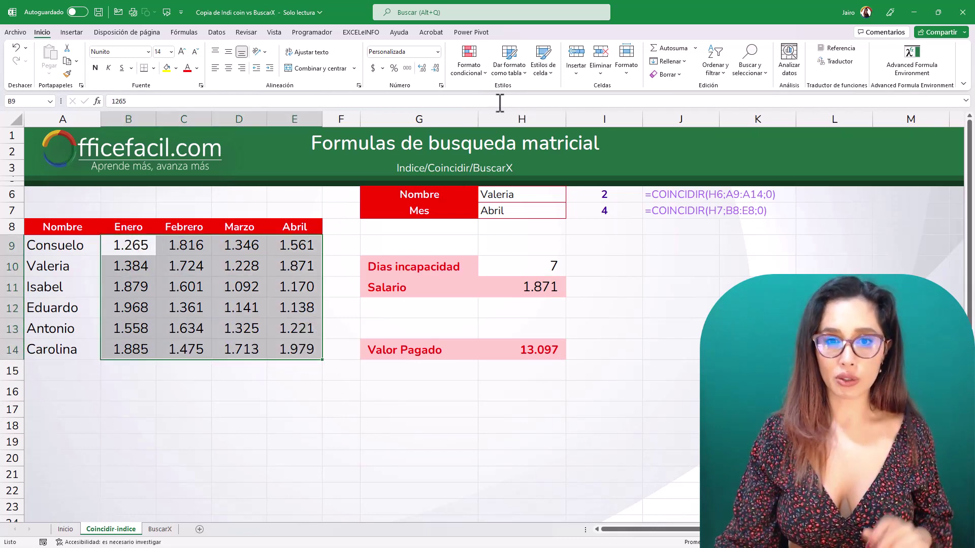
{"action": "left_click", "coordinate": [479, 84]}
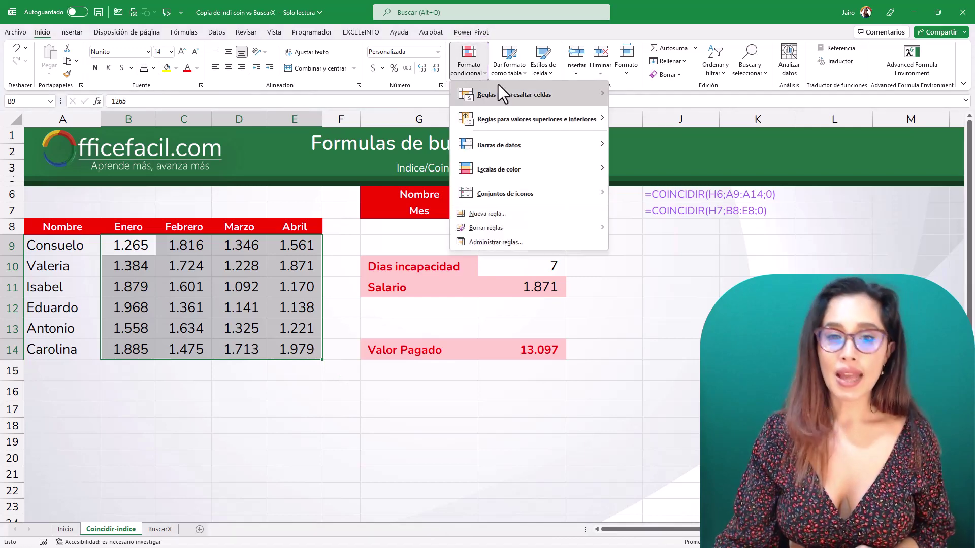
{"action": "mouse_move", "coordinate": [514, 94]}
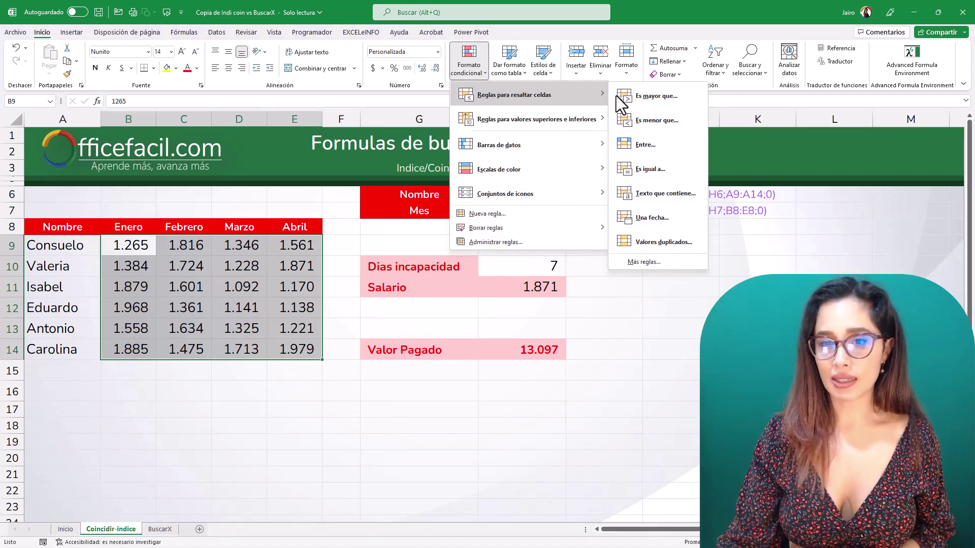
{"action": "left_click", "coordinate": [687, 163]}
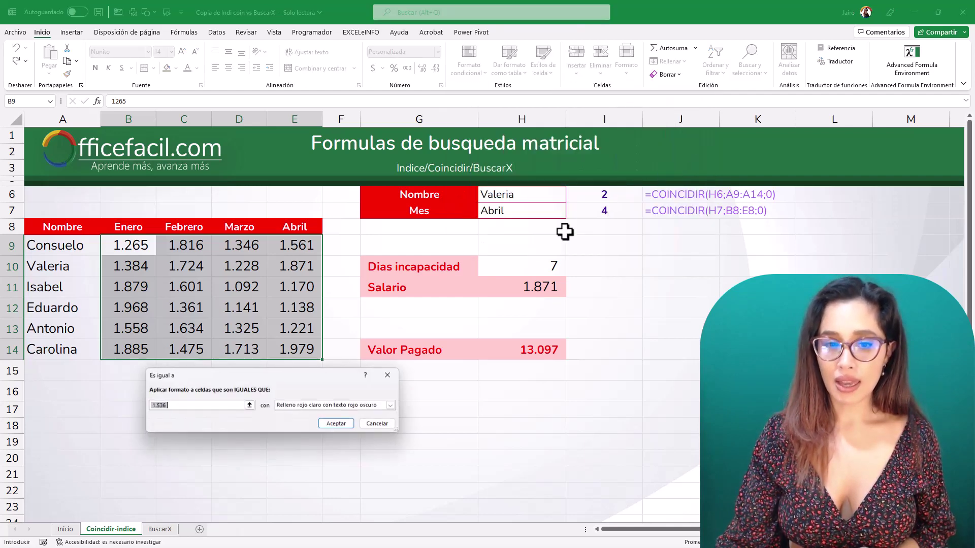
{"action": "left_click", "coordinate": [551, 290]}
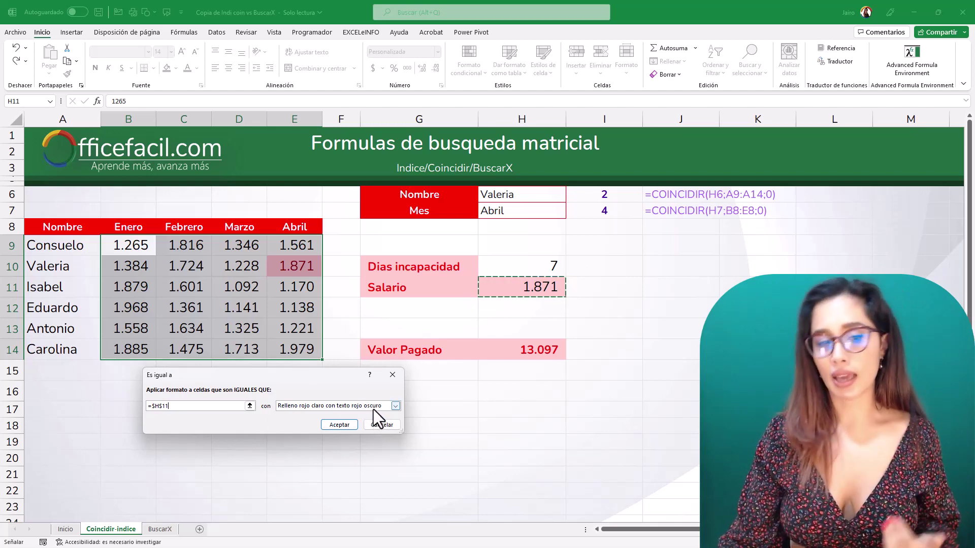
{"action": "left_click", "coordinate": [375, 409]}
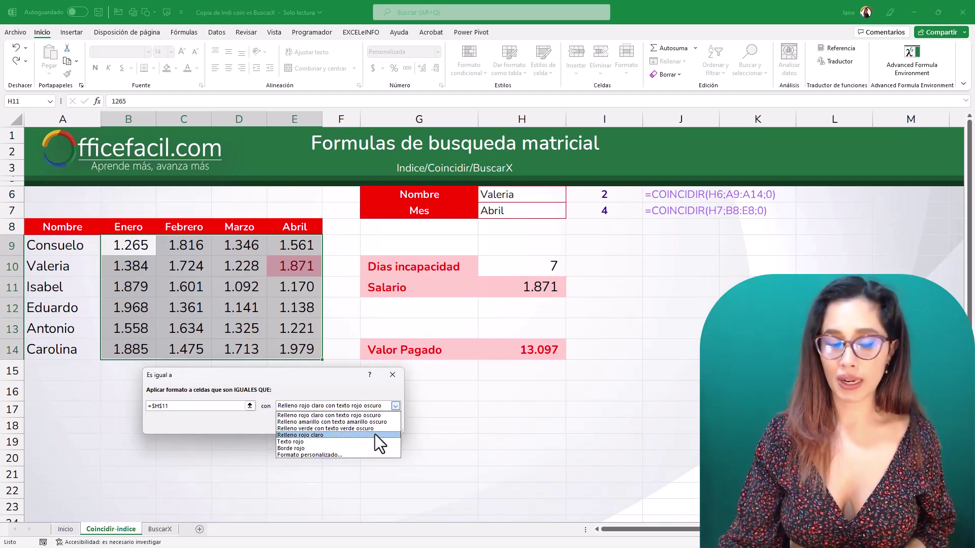
{"action": "left_click", "coordinate": [381, 403]}
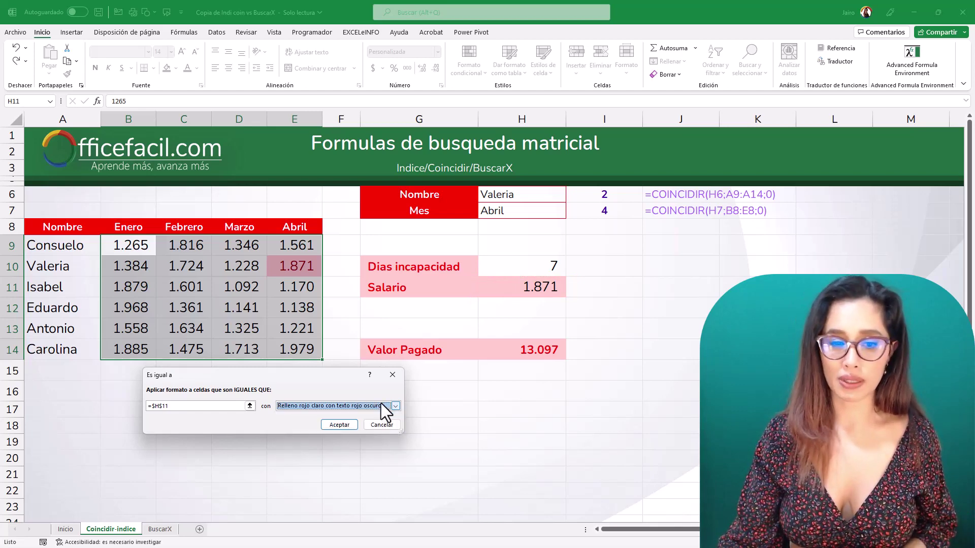
{"action": "left_click", "coordinate": [339, 425]}
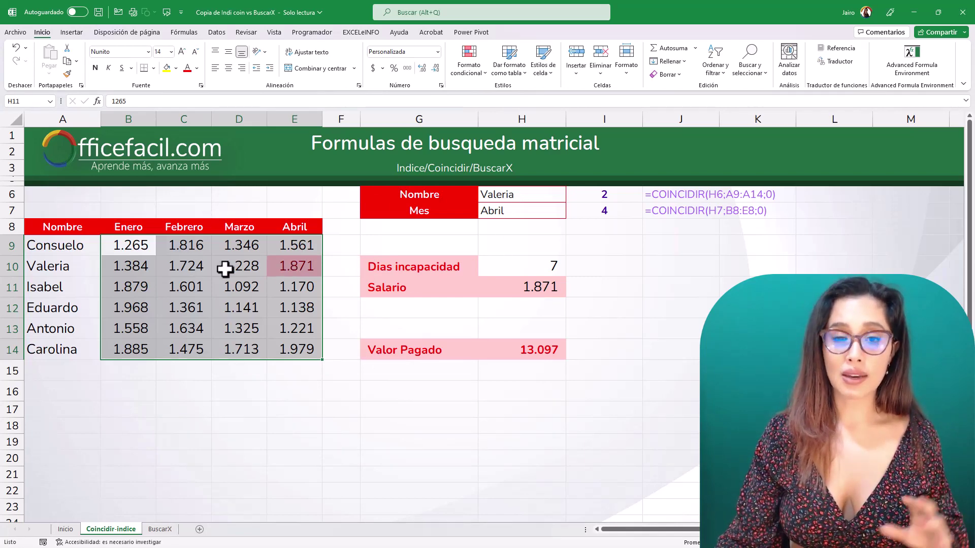
{"action": "left_click", "coordinate": [506, 193]}
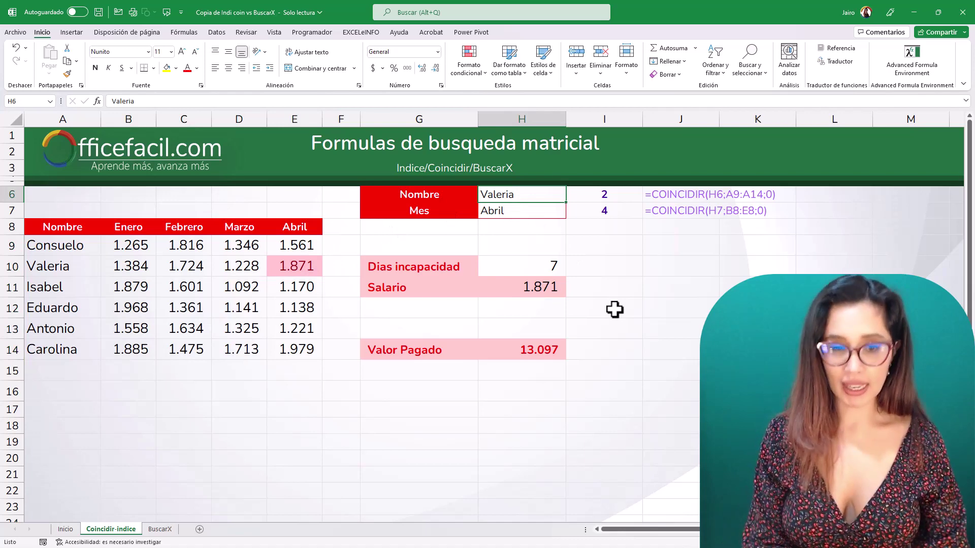
Enter carolina as the Nombre, making Salario 1.979 and Valor Pagado 13.853.
{"action": "type", "text": "carolin"}
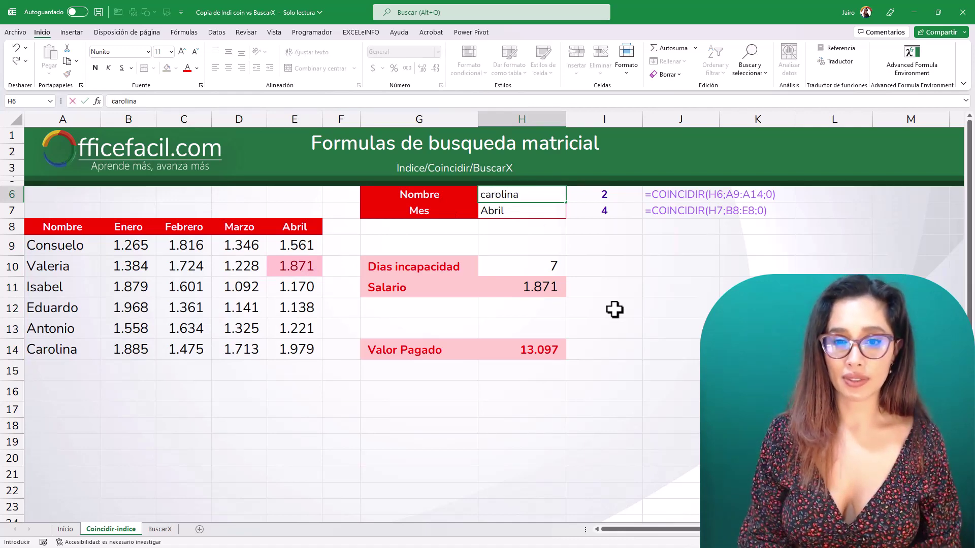
{"action": "key", "text": "Return"}
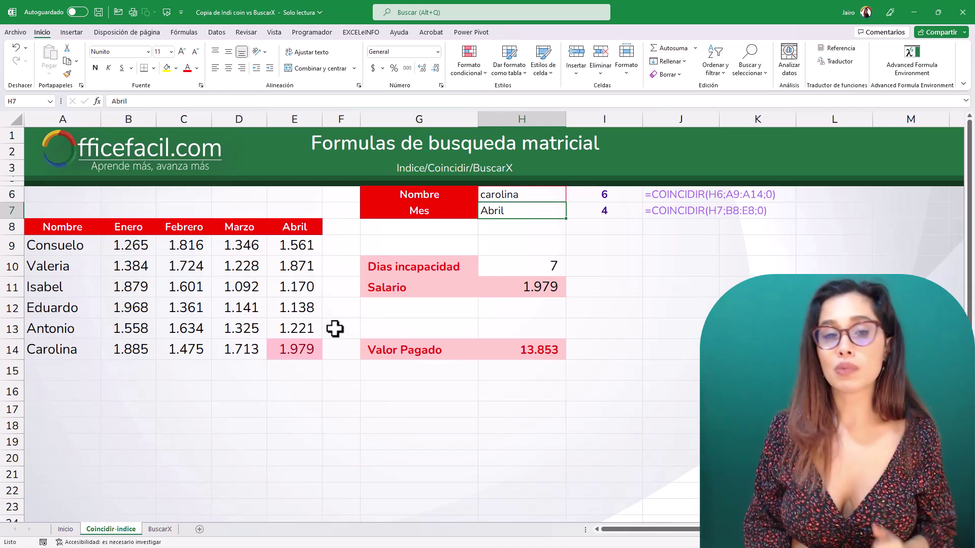
{"action": "left_click", "coordinate": [524, 196]}
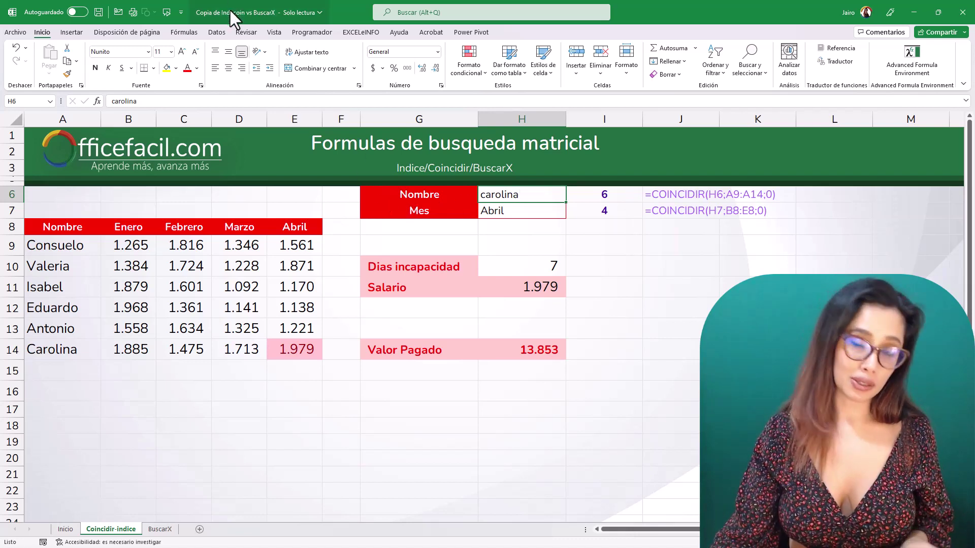
Add a list validation to H6 sourced from $A$9:$A$14 and test the name dropdown.
{"action": "left_click", "coordinate": [220, 35]}
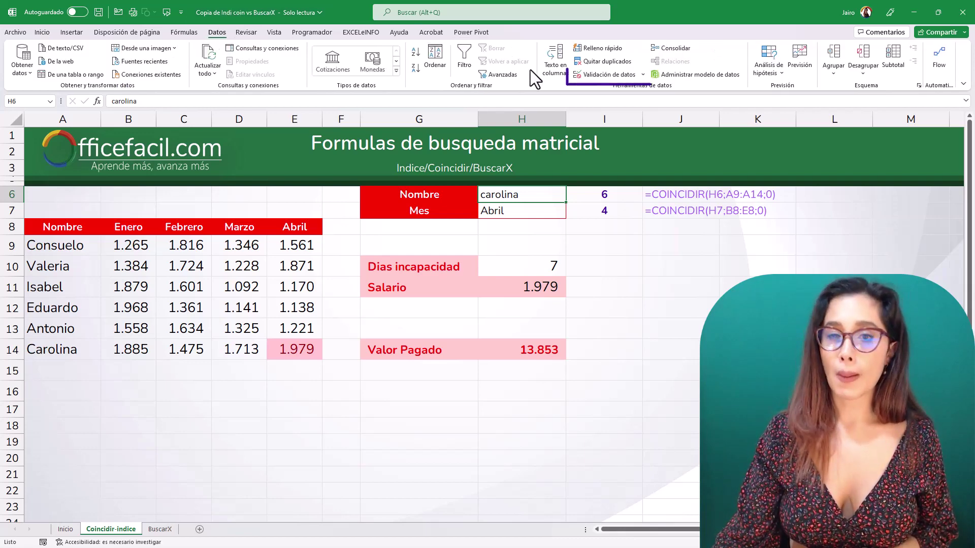
{"action": "left_click", "coordinate": [605, 75]}
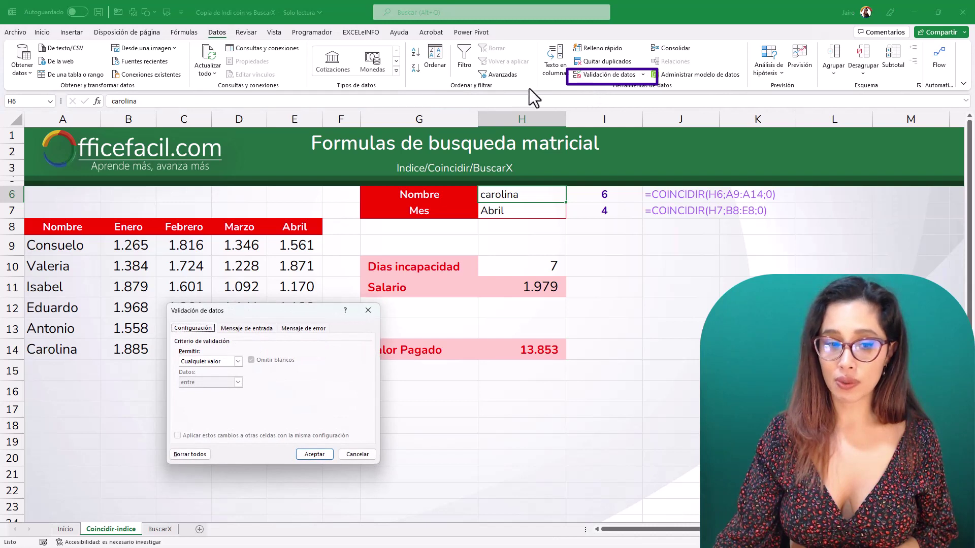
{"action": "left_click", "coordinate": [229, 364]}
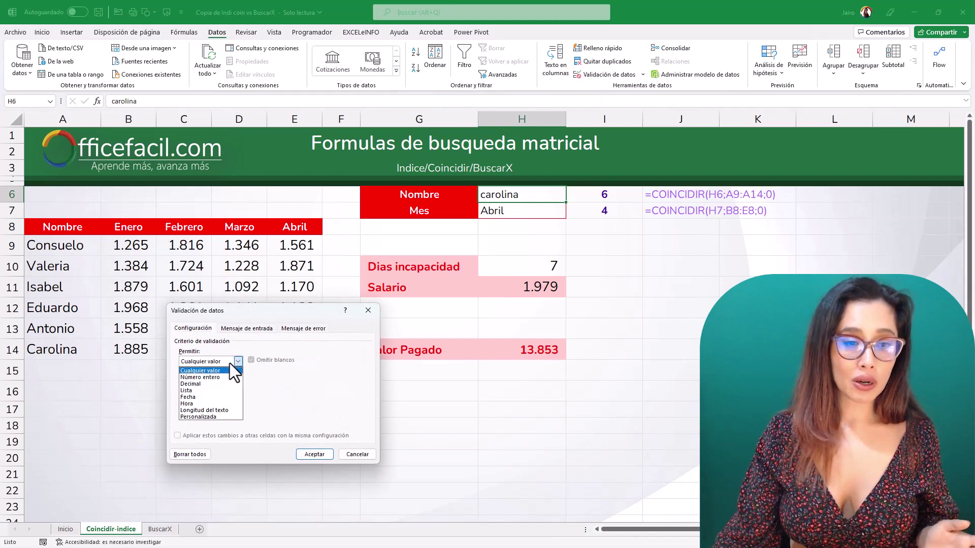
{"action": "left_click", "coordinate": [216, 391]}
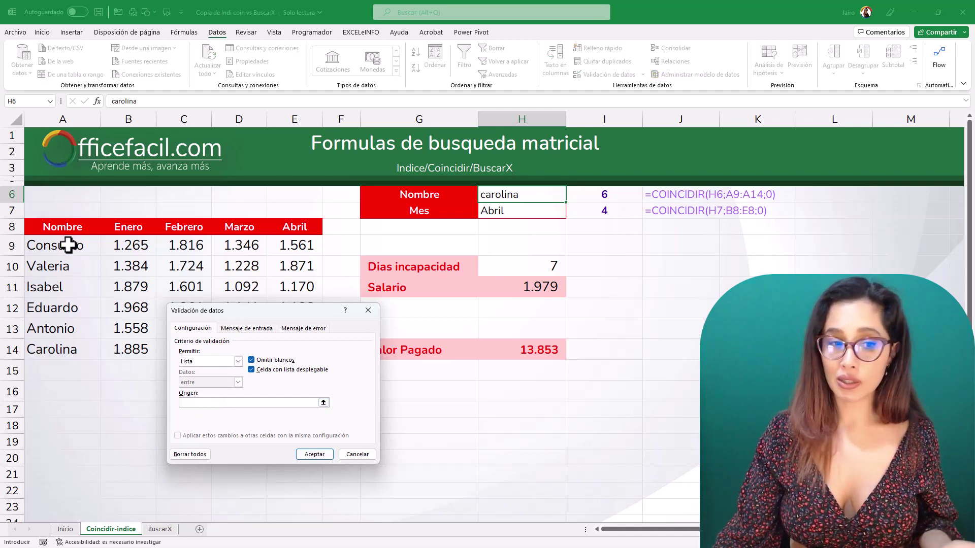
{"action": "left_click_drag", "start_coordinate": [63, 245], "coordinate": [60, 353]}
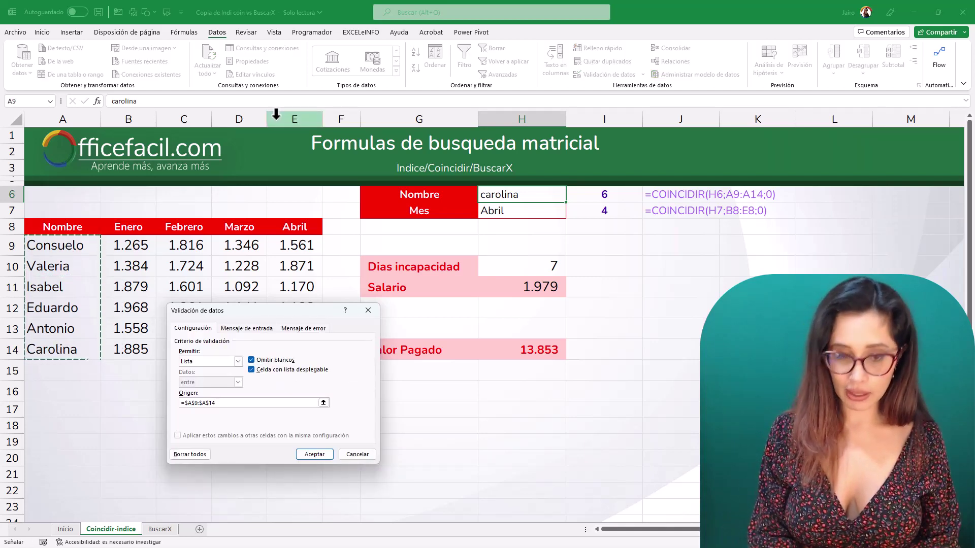
{"action": "left_click", "coordinate": [315, 455]}
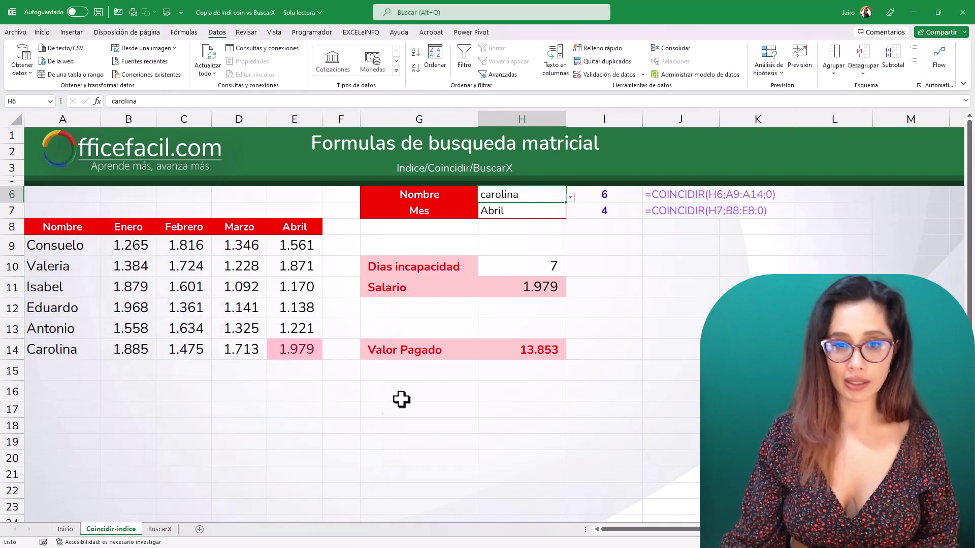
{"action": "left_click", "coordinate": [571, 197]}
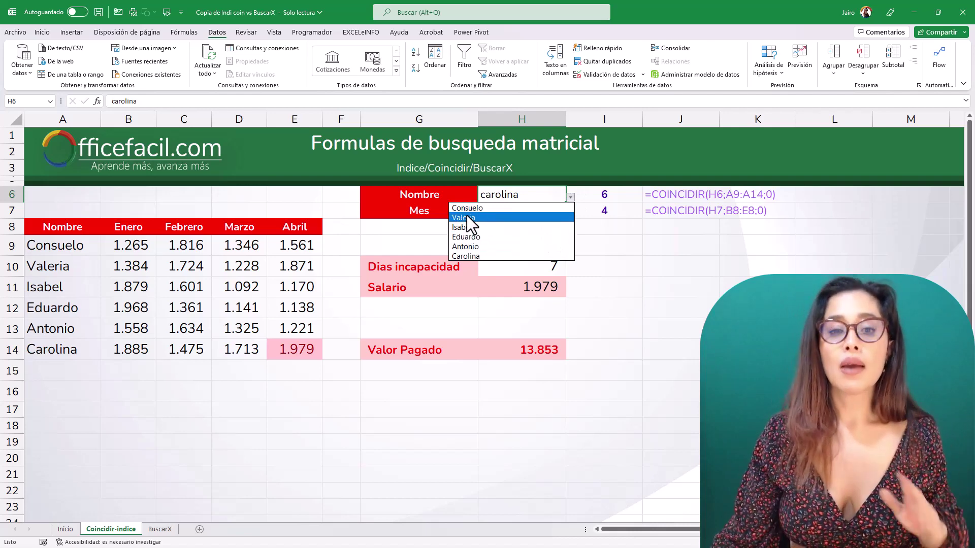
{"action": "key", "text": "Escape"}
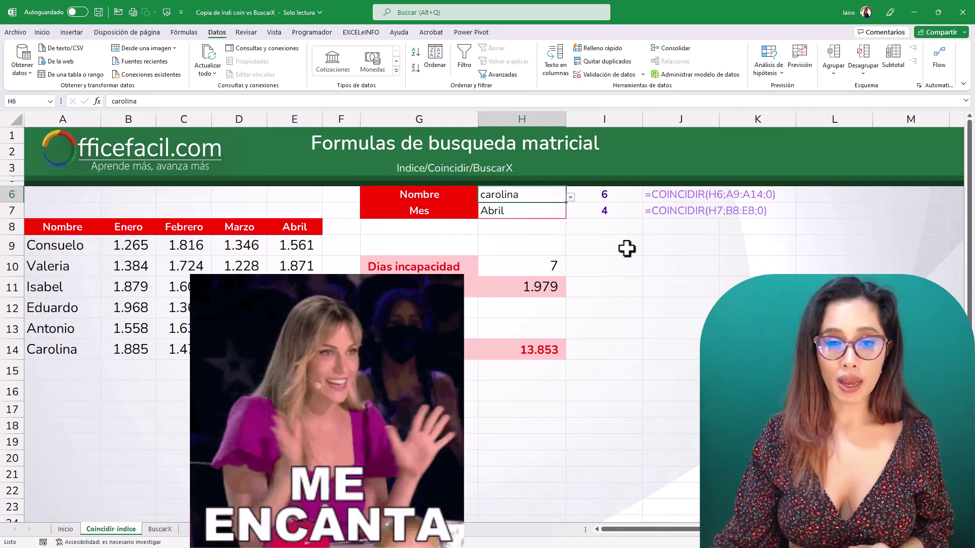
{"action": "left_click", "coordinate": [536, 214]}
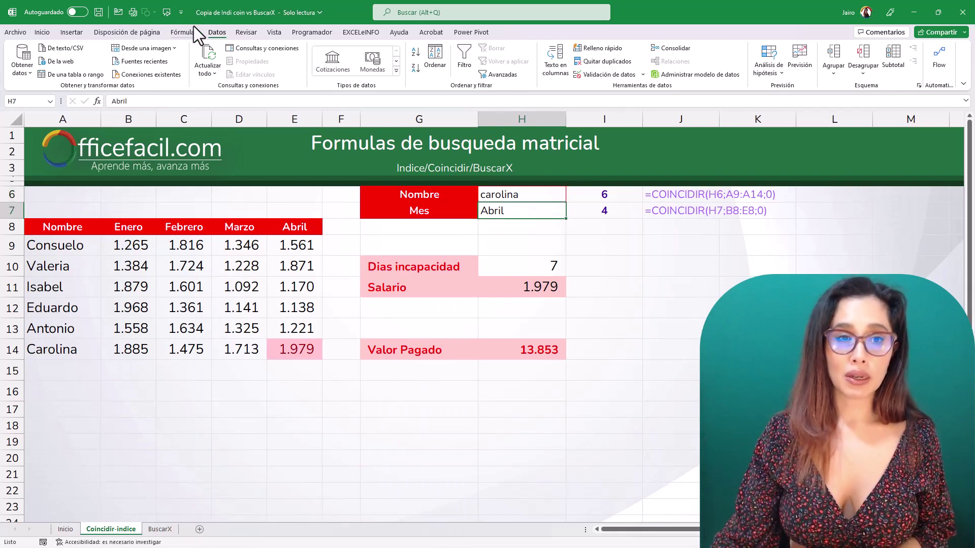
Give H7 a month list from $B$8:$E$8 and choose Febrero, making Valor Pagado 10.325.
{"action": "left_click", "coordinate": [590, 75]}
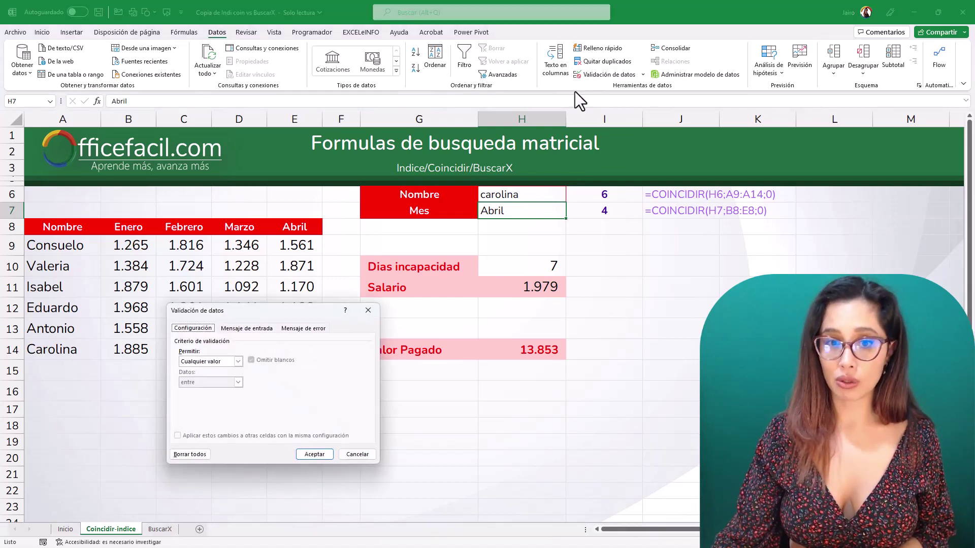
{"action": "left_click", "coordinate": [223, 362]}
{"action": "left_click", "coordinate": [210, 391]}
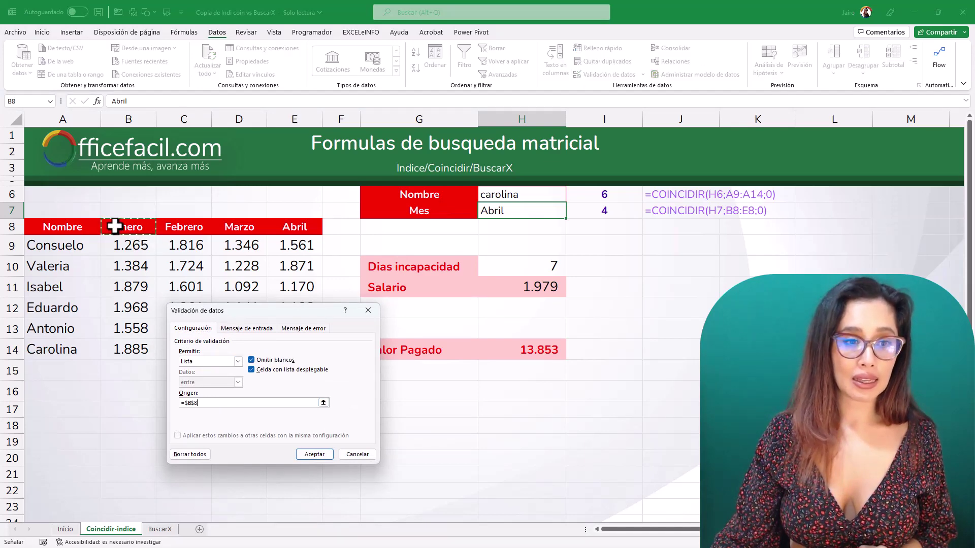
{"action": "left_click_drag", "start_coordinate": [114, 228], "coordinate": [293, 229]}
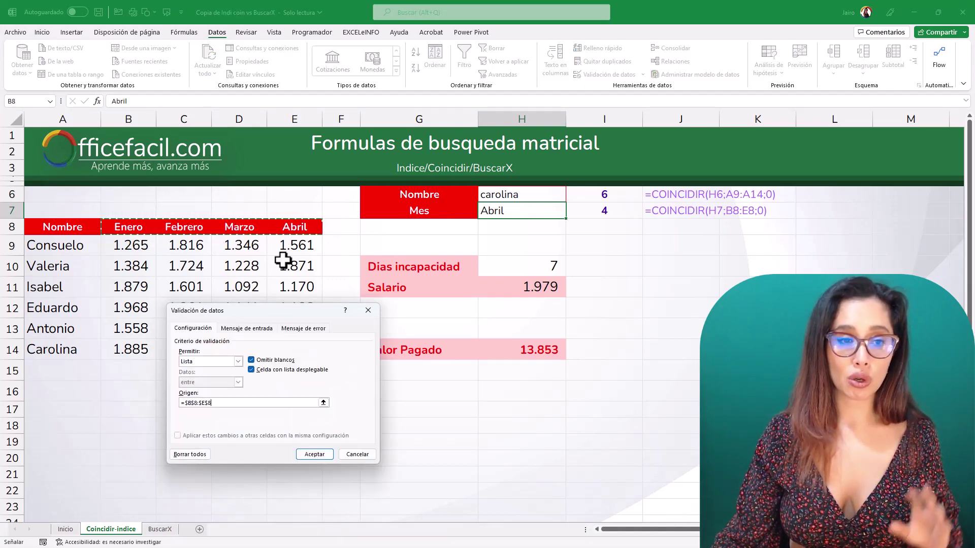
{"action": "left_click", "coordinate": [316, 454]}
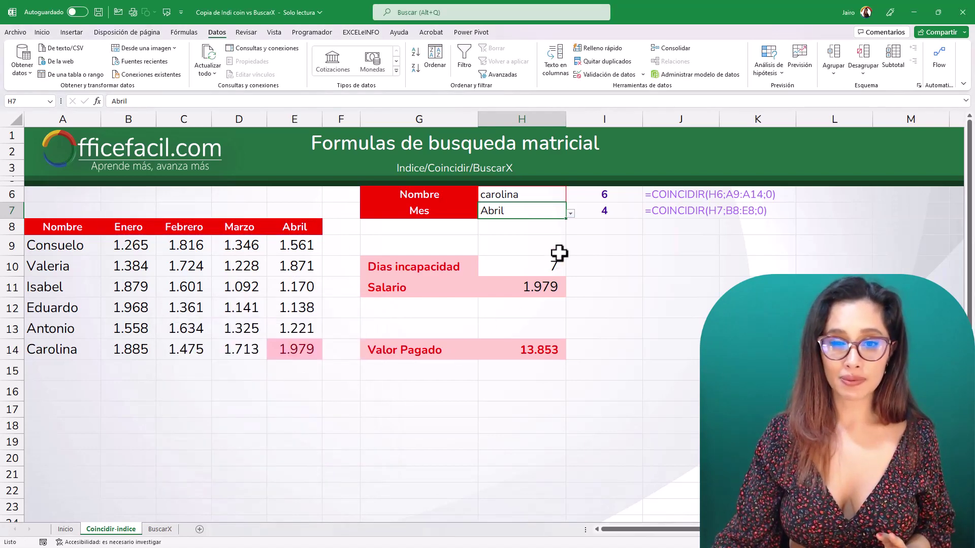
{"action": "left_click", "coordinate": [570, 214]}
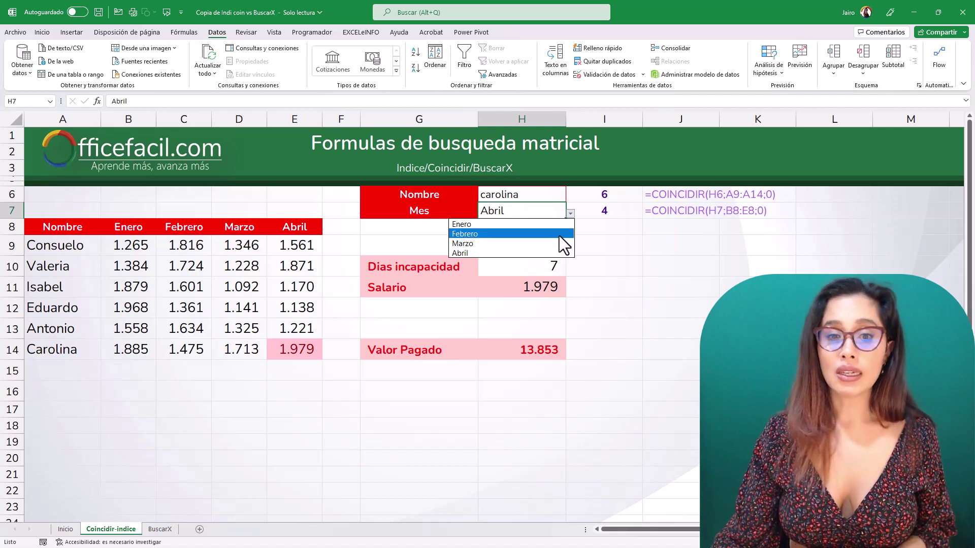
{"action": "left_click", "coordinate": [559, 234]}
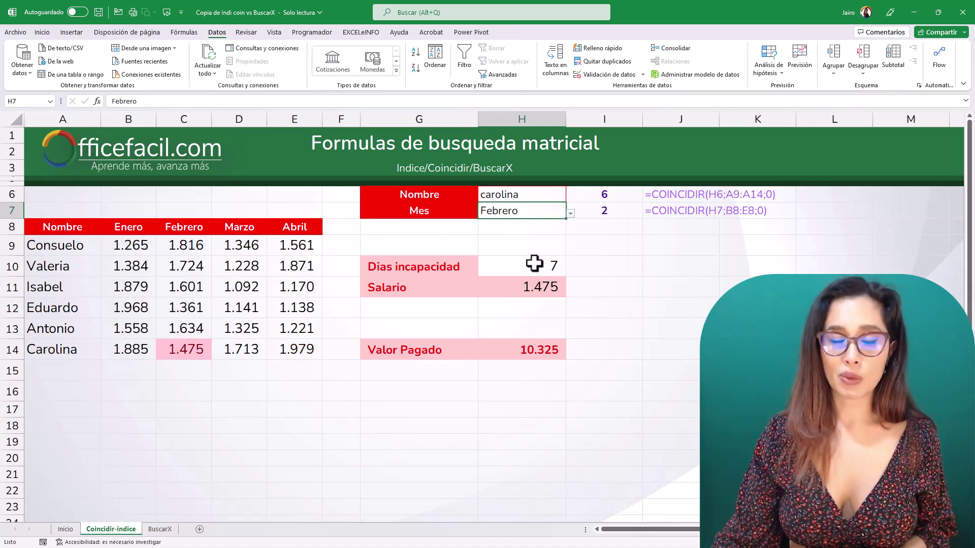